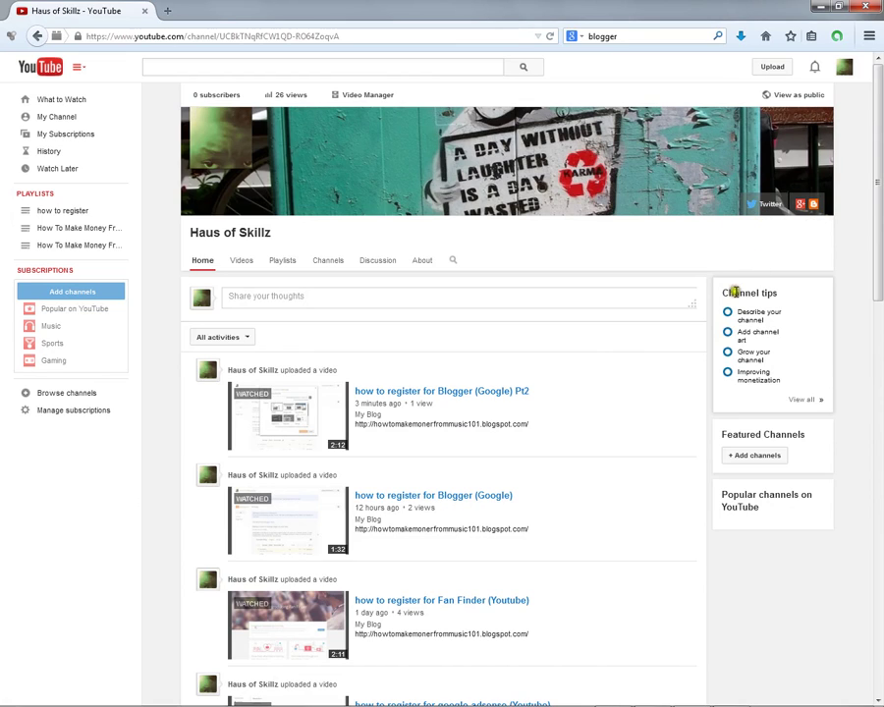
Open the YouTube account settings for the Haus of Skillz channel.
{"action": "mouse_move", "coordinate": [694, 704]}
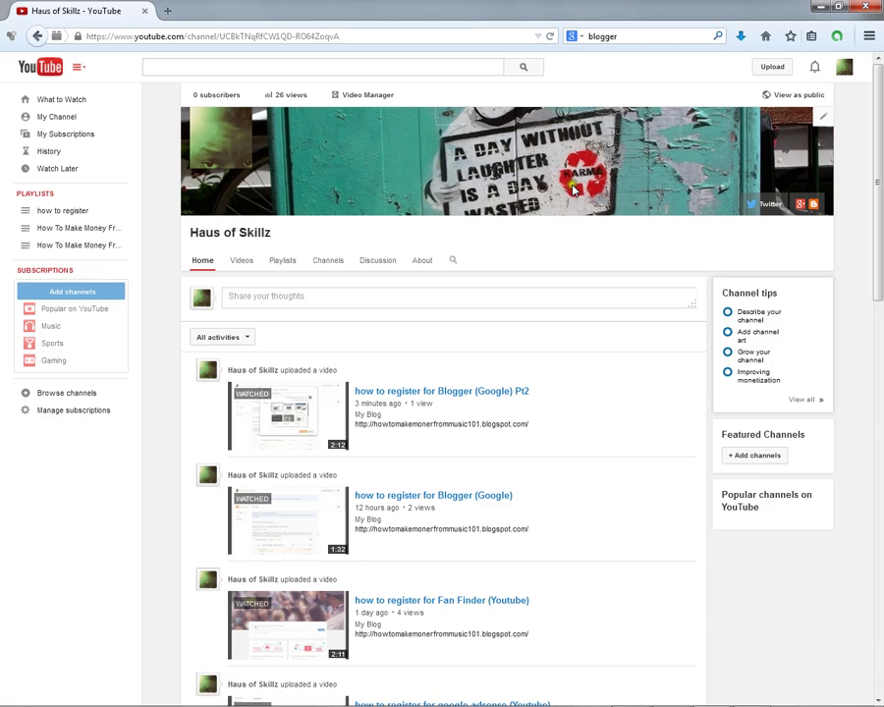
{"action": "left_click", "coordinate": [845, 77]}
{"action": "right_click", "coordinate": [844, 76]}
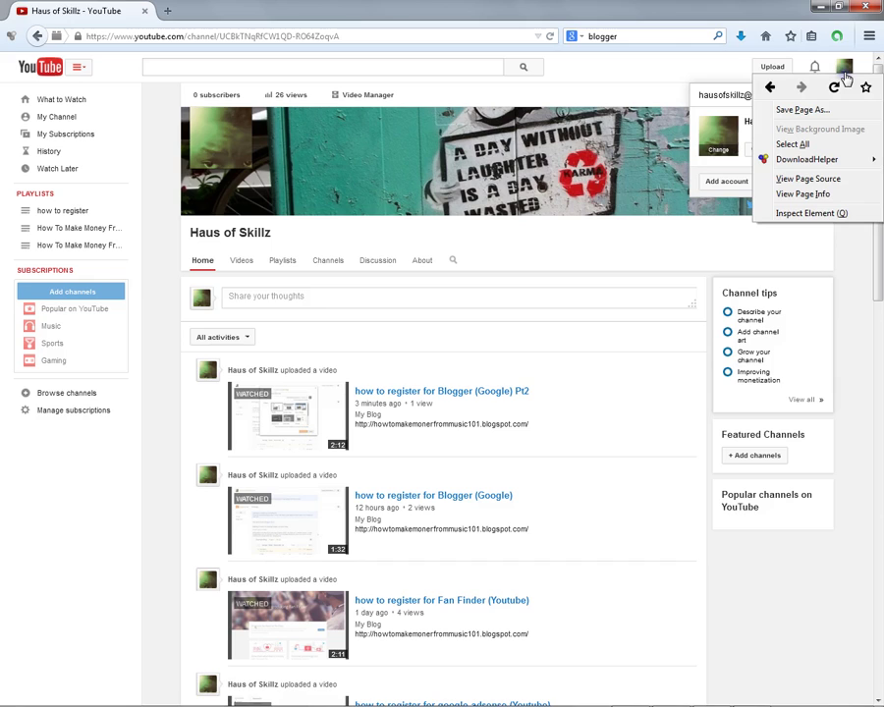
{"action": "left_click", "coordinate": [633, 344]}
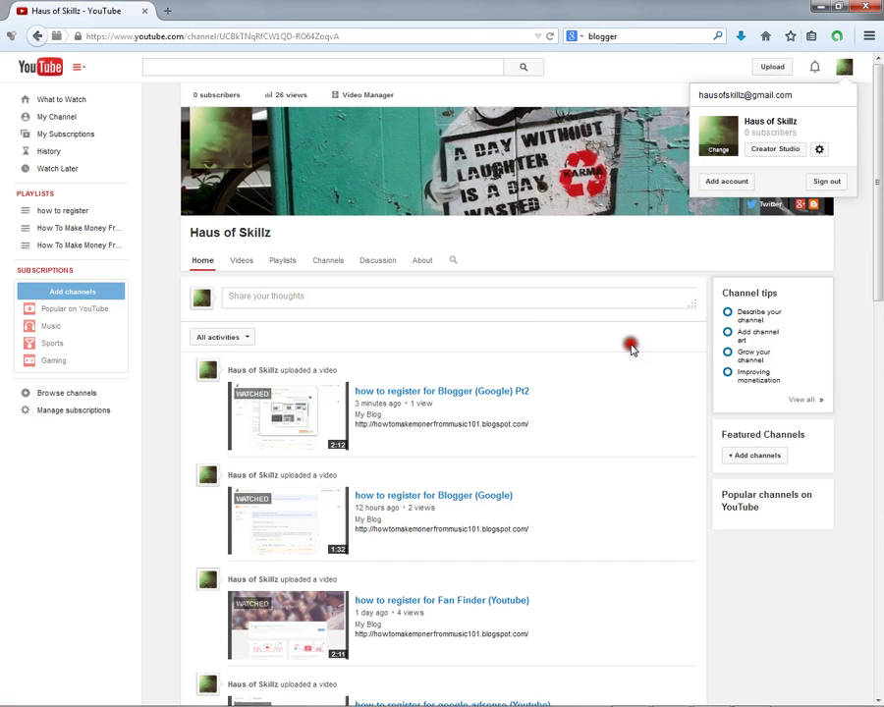
{"action": "left_click", "coordinate": [847, 67]}
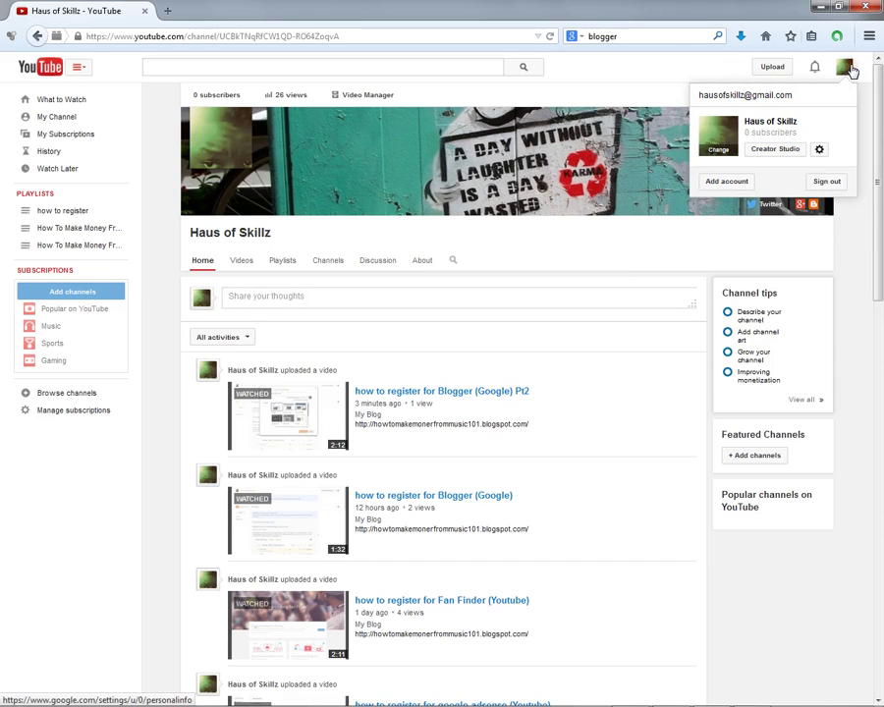
{"action": "left_click", "coordinate": [820, 150]}
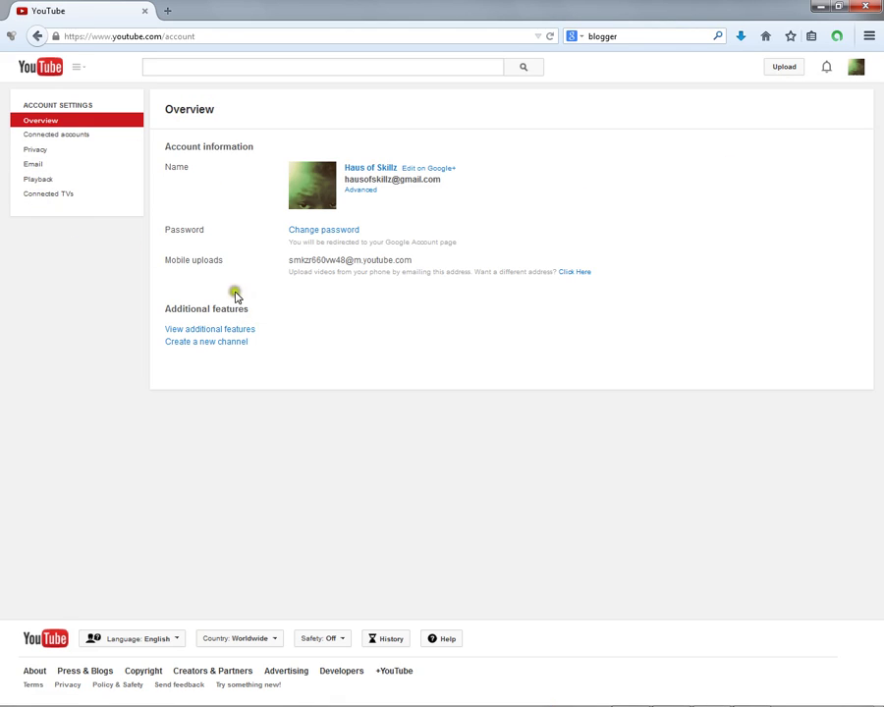
Open the channel's advanced settings and go to the Google Analytics property tracking ID field.
{"action": "left_click", "coordinate": [214, 329]}
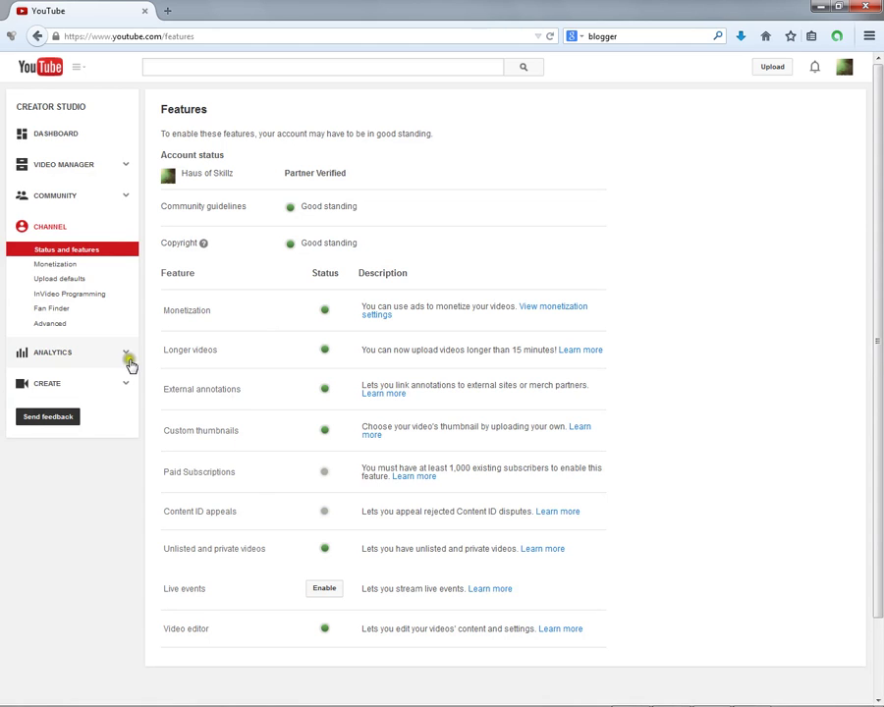
{"action": "left_click", "coordinate": [46, 327]}
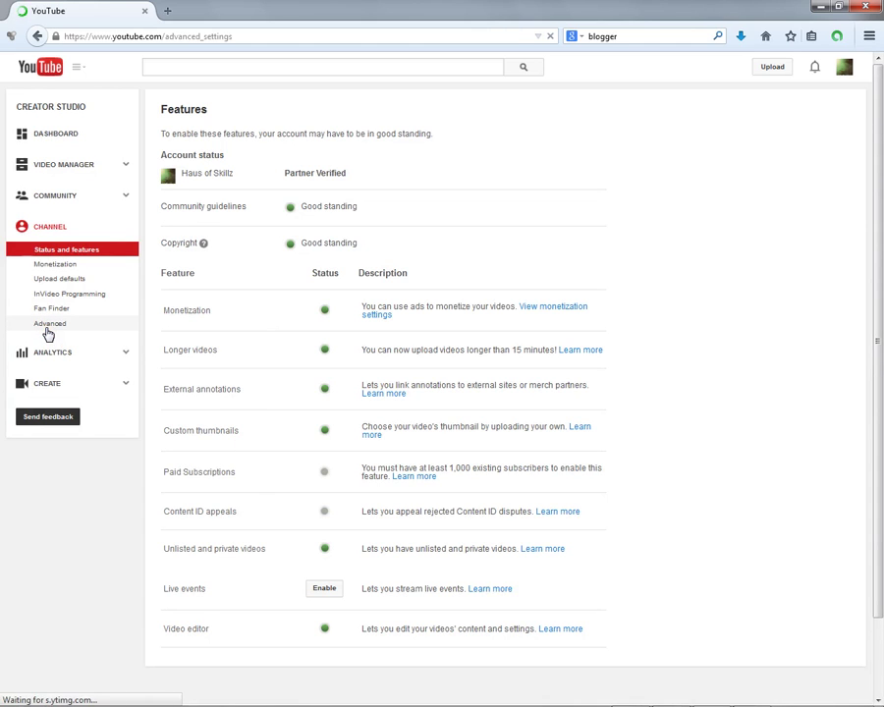
{"action": "scroll", "coordinate": [342, 264], "scroll_direction": "down", "scroll_amount": 1}
{"action": "scroll", "coordinate": [343, 263], "scroll_direction": "down", "scroll_amount": 5}
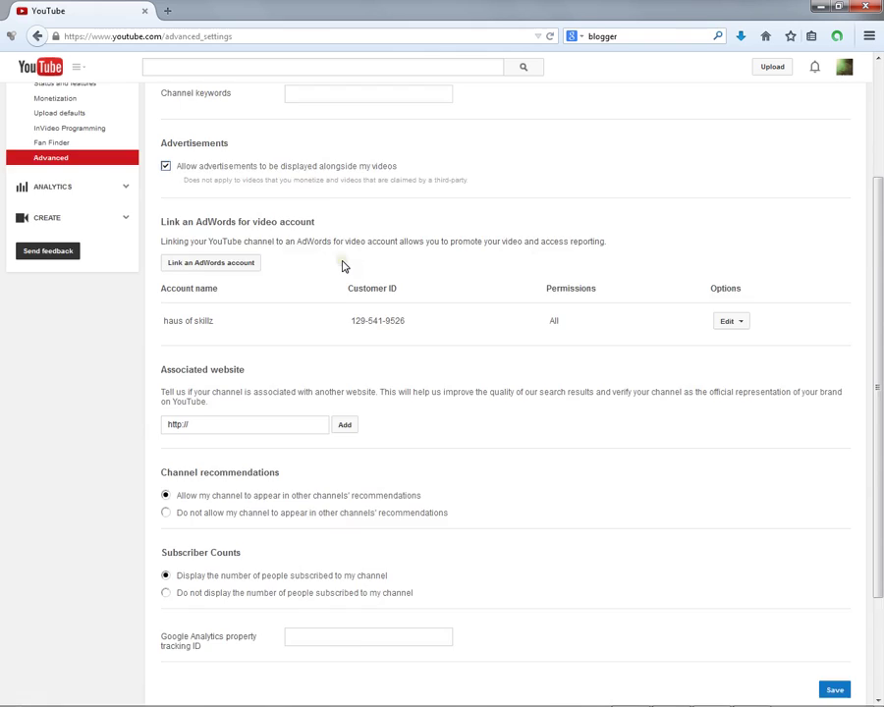
{"action": "left_click", "coordinate": [308, 496]}
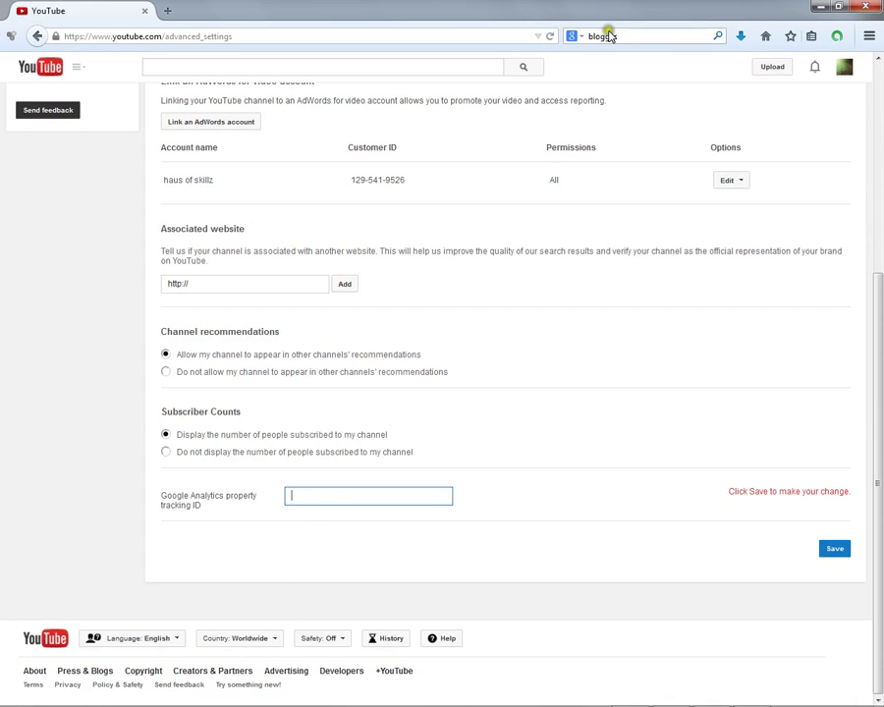
Search the web for "Google Analytics" in a new browser tab and open its official site.
{"action": "double_click", "coordinate": [493, 20]}
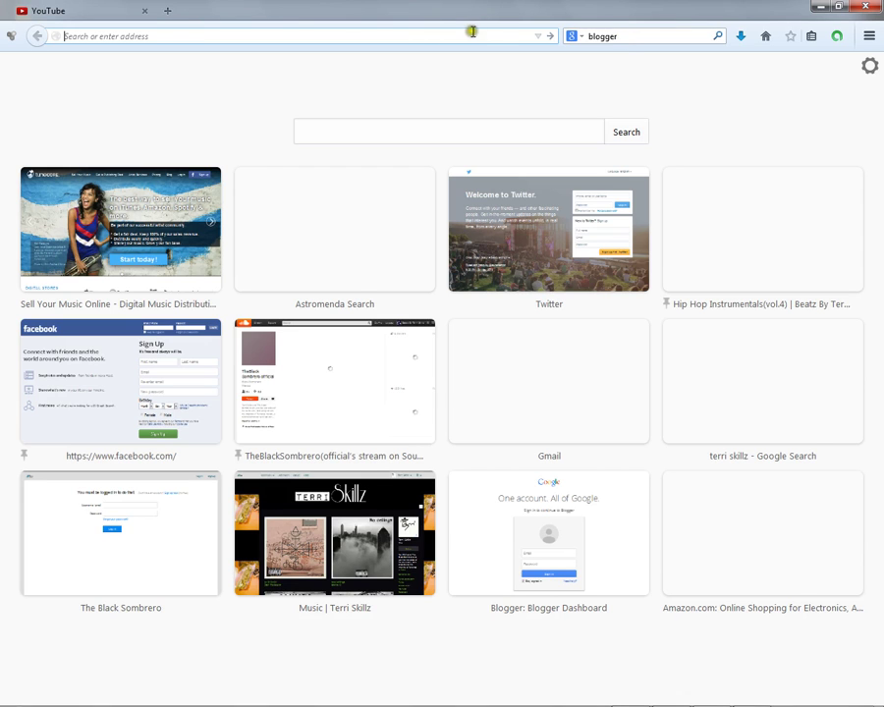
{"action": "left_click", "coordinate": [621, 36]}
{"action": "right_click", "coordinate": [621, 37]}
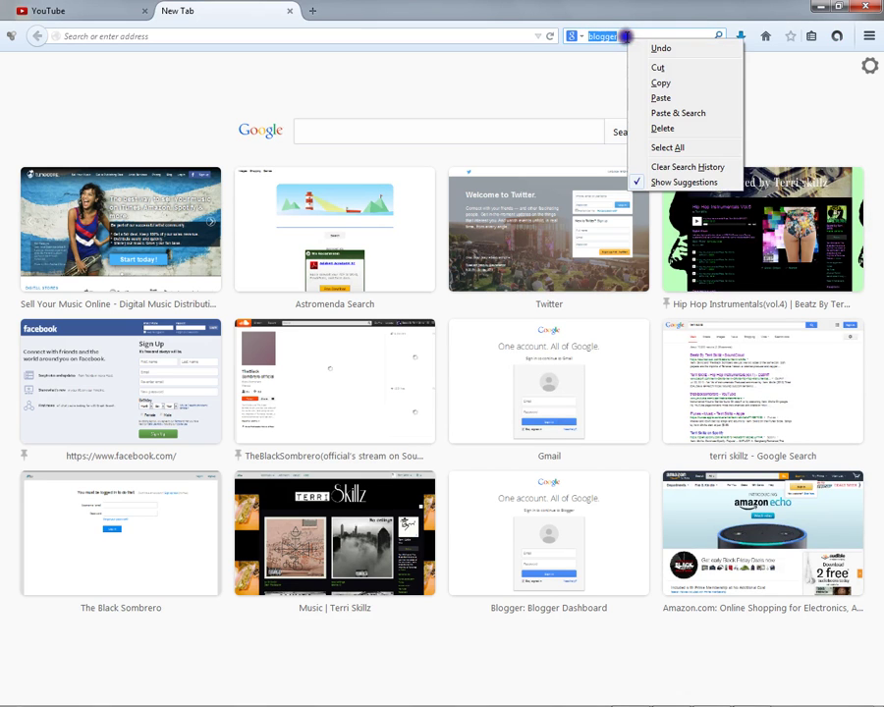
{"action": "left_click", "coordinate": [664, 99]}
{"action": "left_click", "coordinate": [719, 36]}
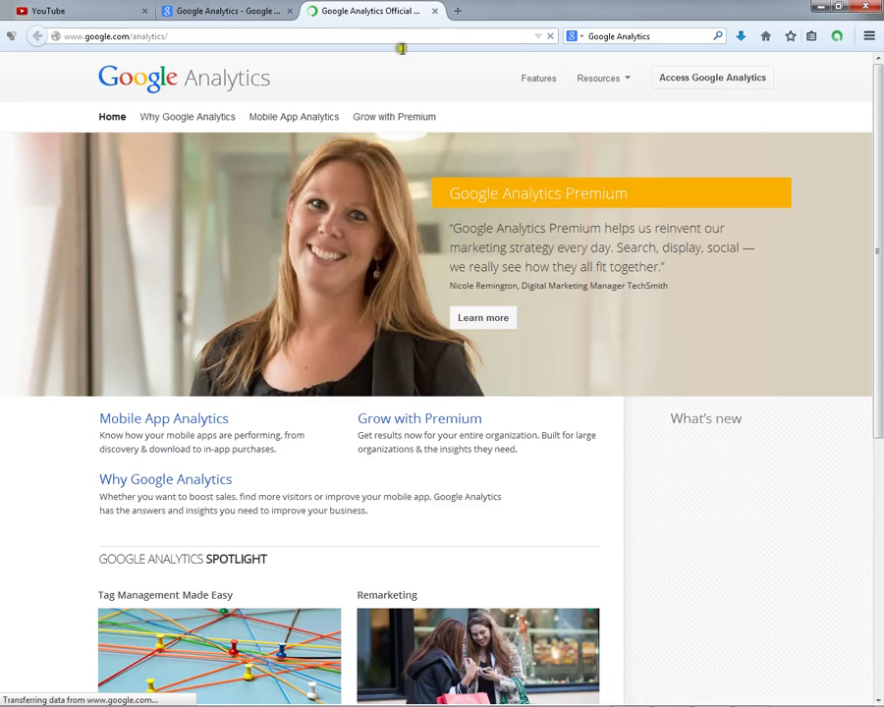
Access Google Analytics and start signing up for a new account.
{"action": "left_click", "coordinate": [715, 83]}
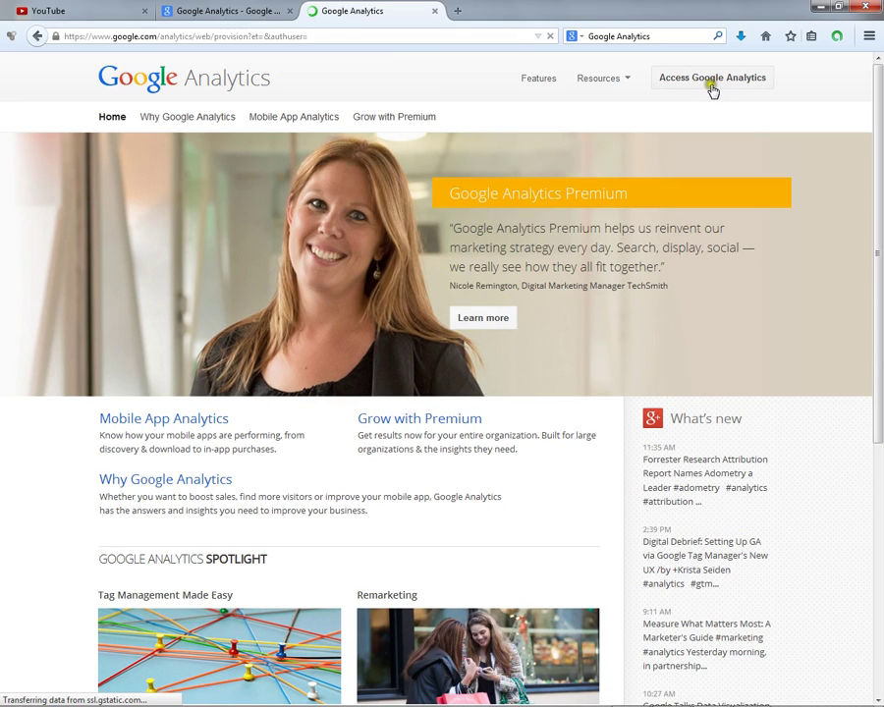
{"action": "left_click", "coordinate": [703, 82]}
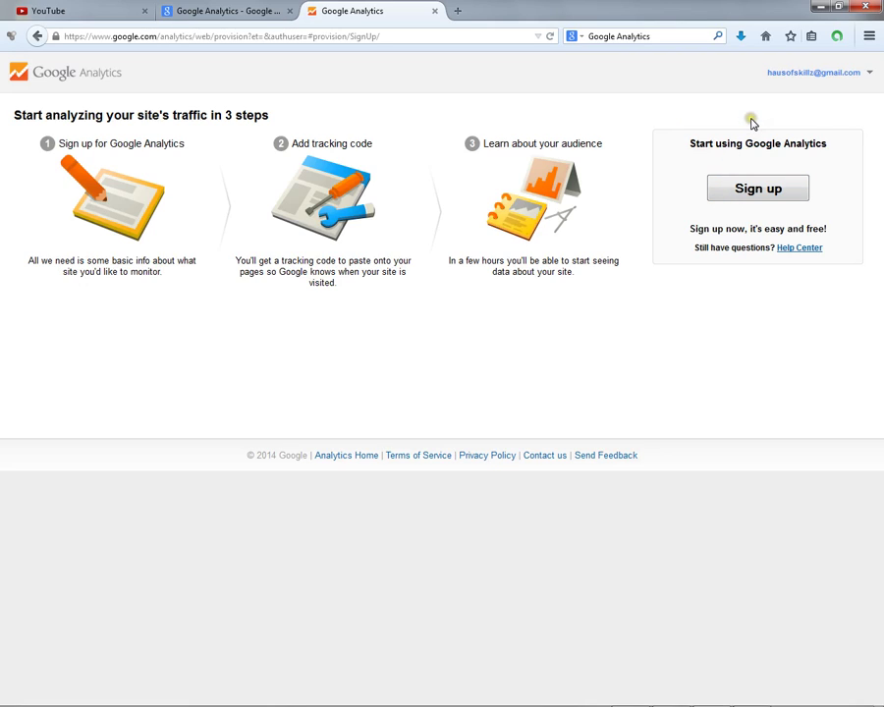
{"action": "left_click", "coordinate": [755, 194]}
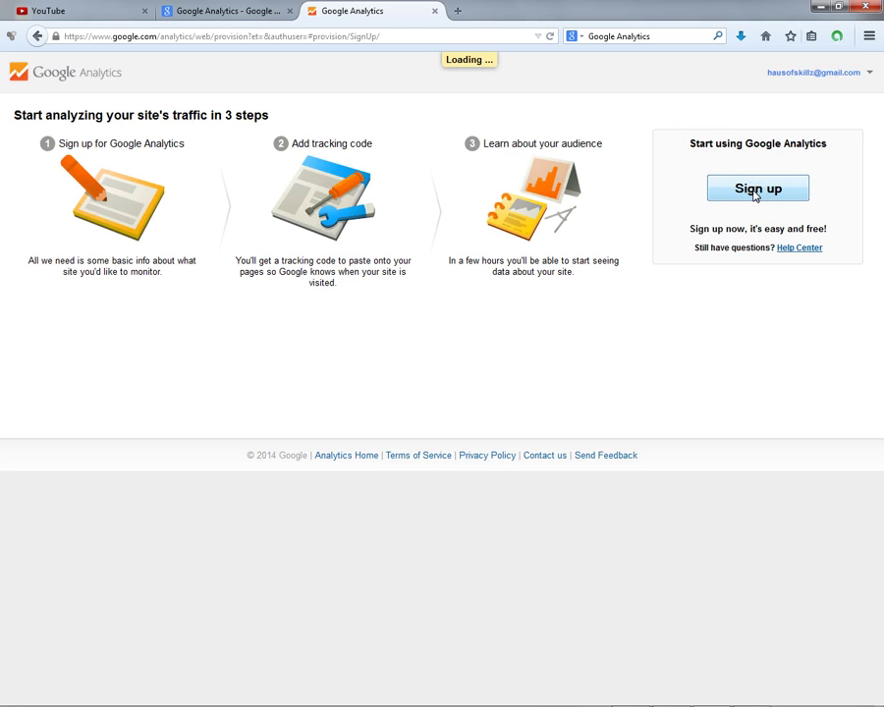
Name the new Analytics account "hausofskillz" and move on to the website name.
{"action": "mouse_move", "coordinate": [365, 703]}
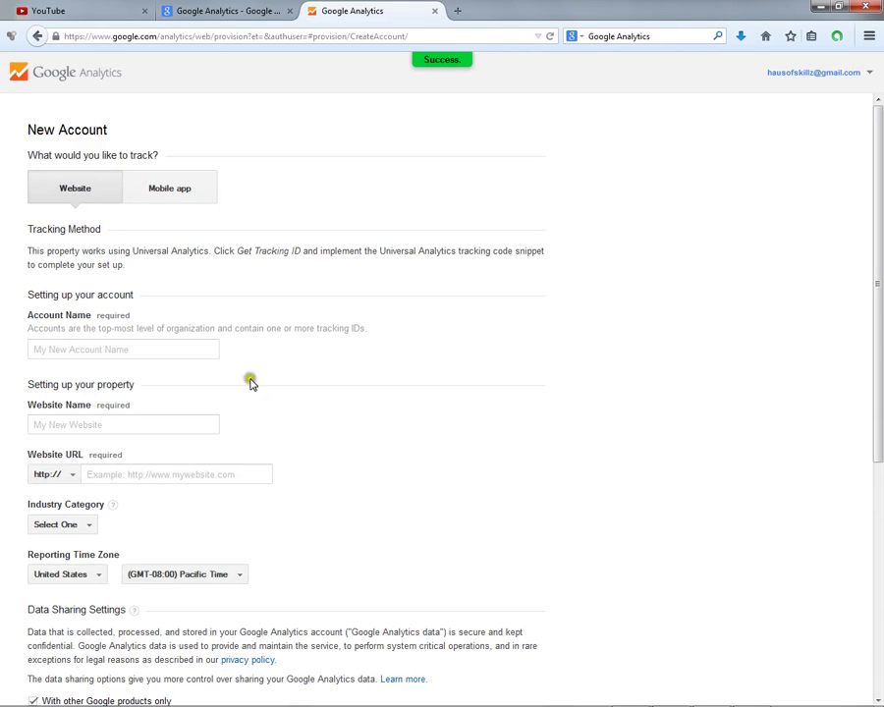
{"action": "left_click", "coordinate": [153, 356]}
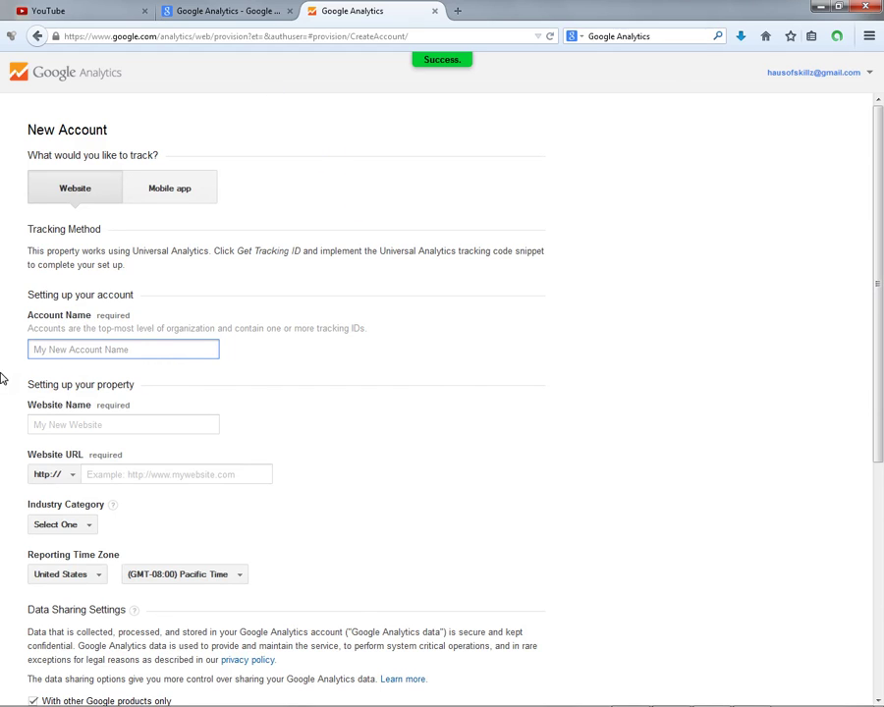
{"action": "mouse_move", "coordinate": [10, 697]}
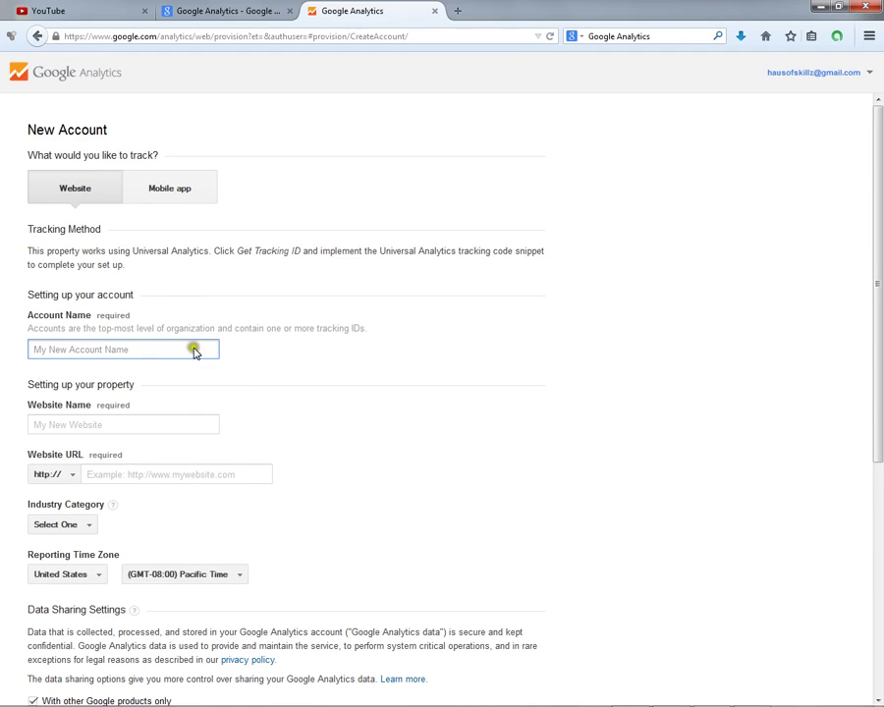
{"action": "type", "text": "hausofskillz"}
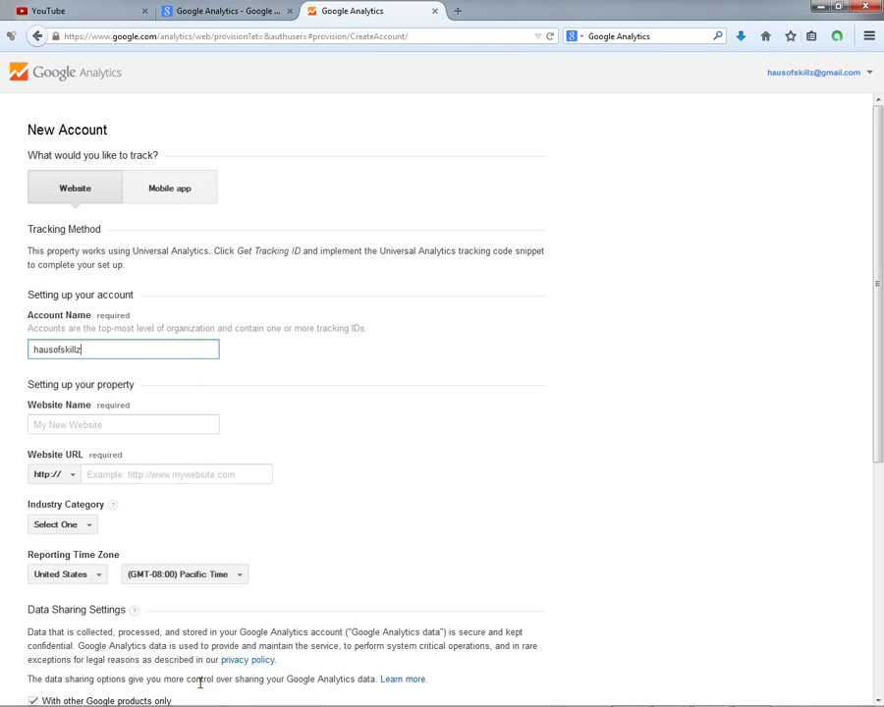
{"action": "key", "text": "Tab"}
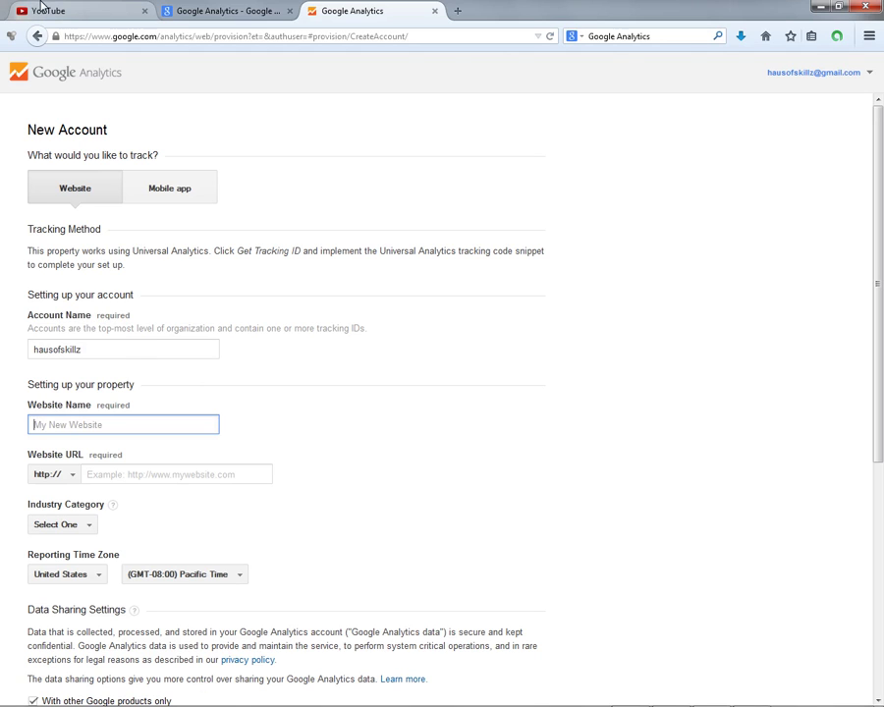
Return to the open YouTube channel settings page.
{"action": "left_click", "coordinate": [39, 10]}
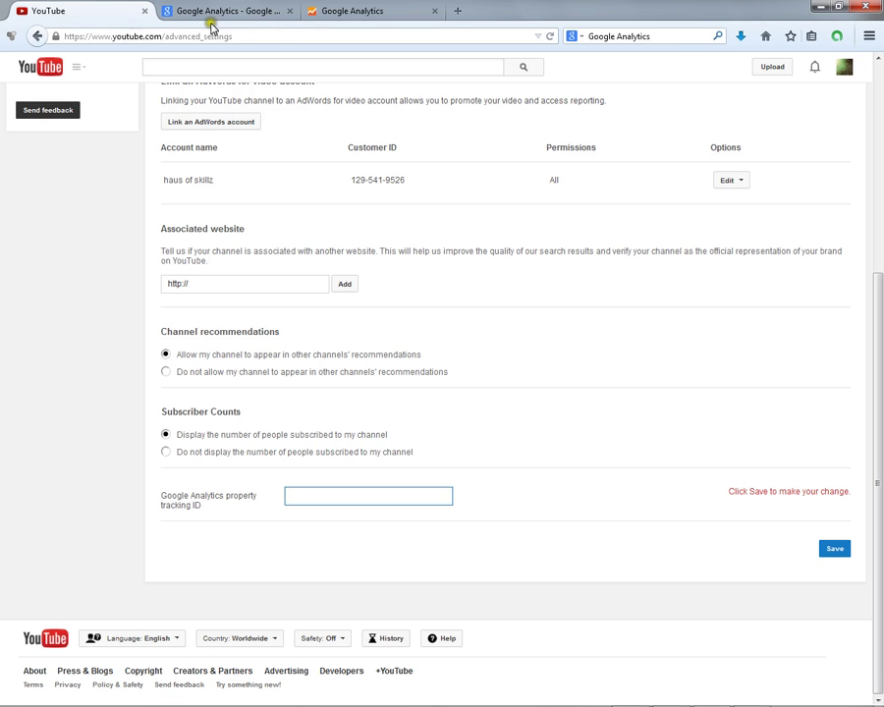
{"action": "scroll", "coordinate": [452, 201], "scroll_direction": "up", "scroll_amount": 5}
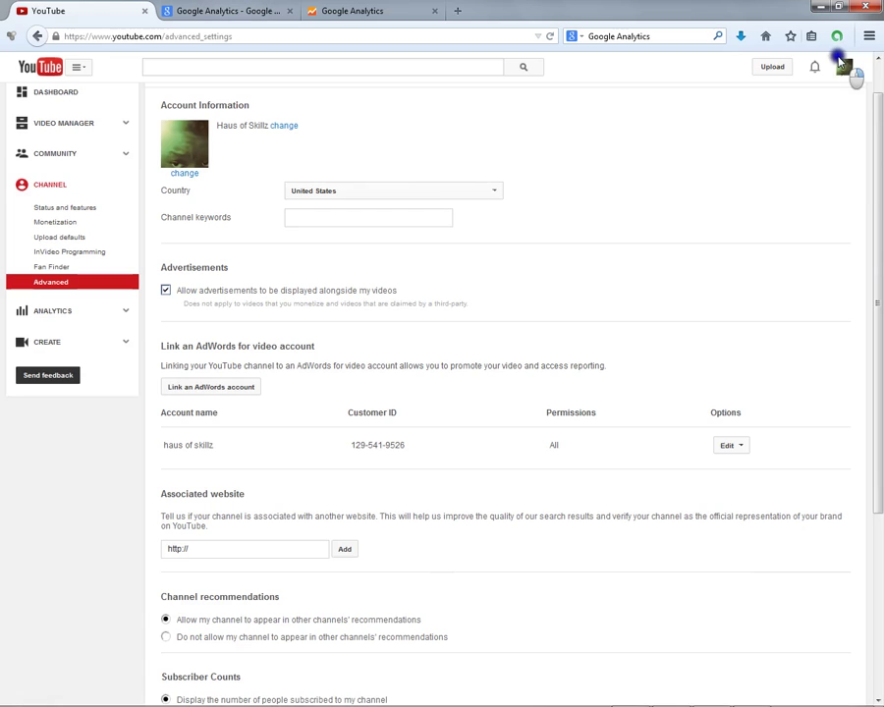
{"action": "right_click", "coordinate": [839, 62]}
{"action": "left_click", "coordinate": [721, 161]}
{"action": "right_click", "coordinate": [842, 75]}
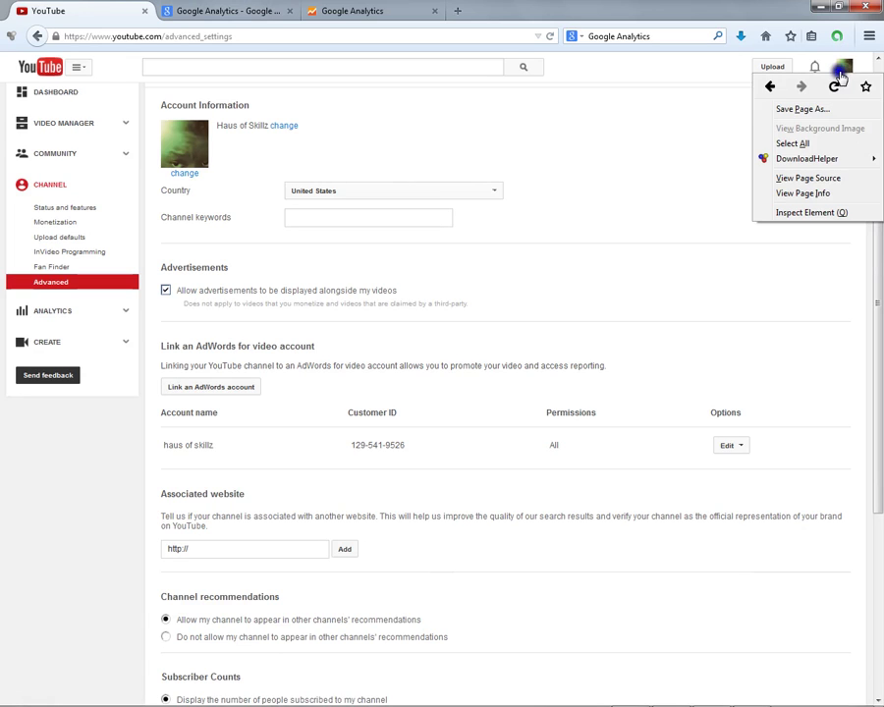
{"action": "left_click", "coordinate": [712, 150]}
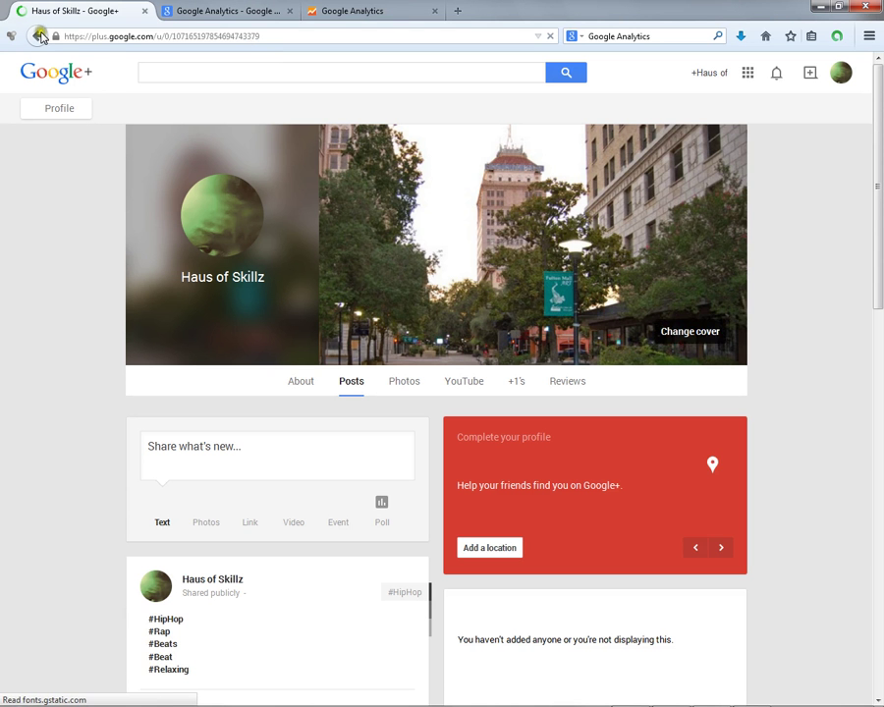
{"action": "left_click", "coordinate": [842, 71]}
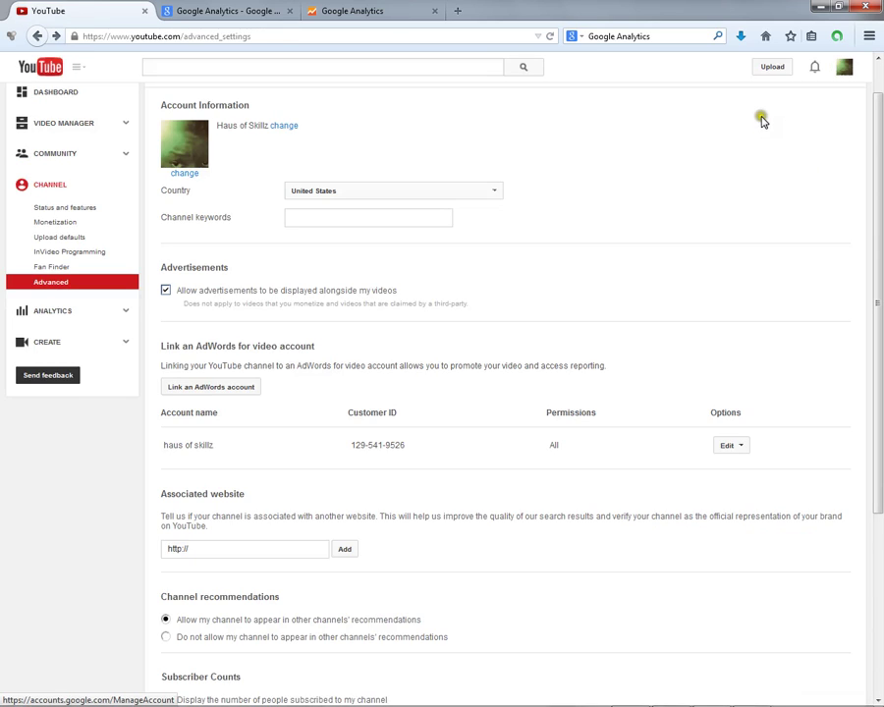
View the Haus of Skillz channel from the Creator Studio dashboard and copy the channel page's full URL.
{"action": "left_click", "coordinate": [61, 91]}
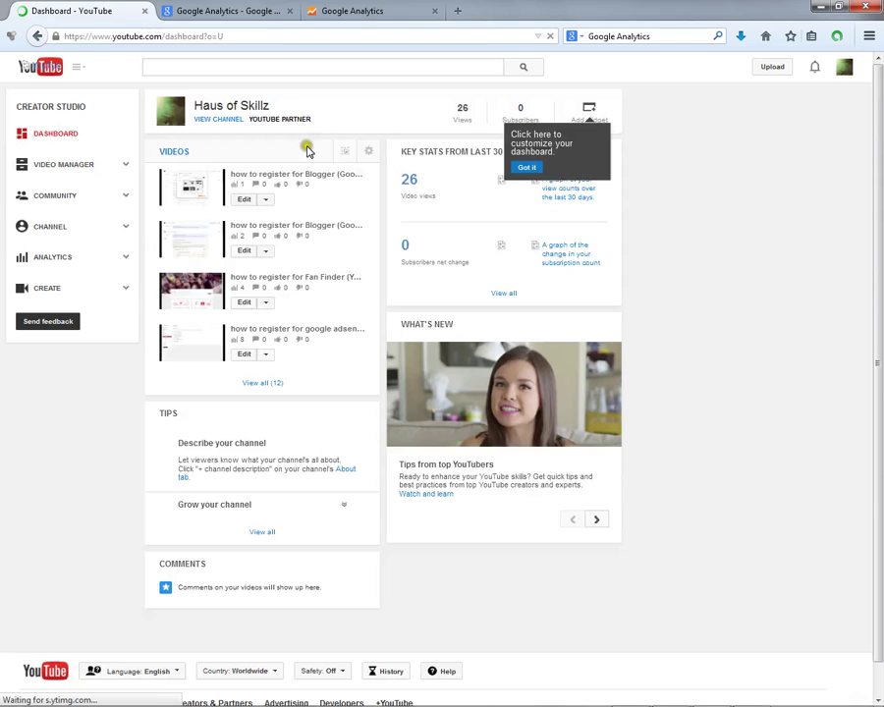
{"action": "left_click", "coordinate": [225, 121]}
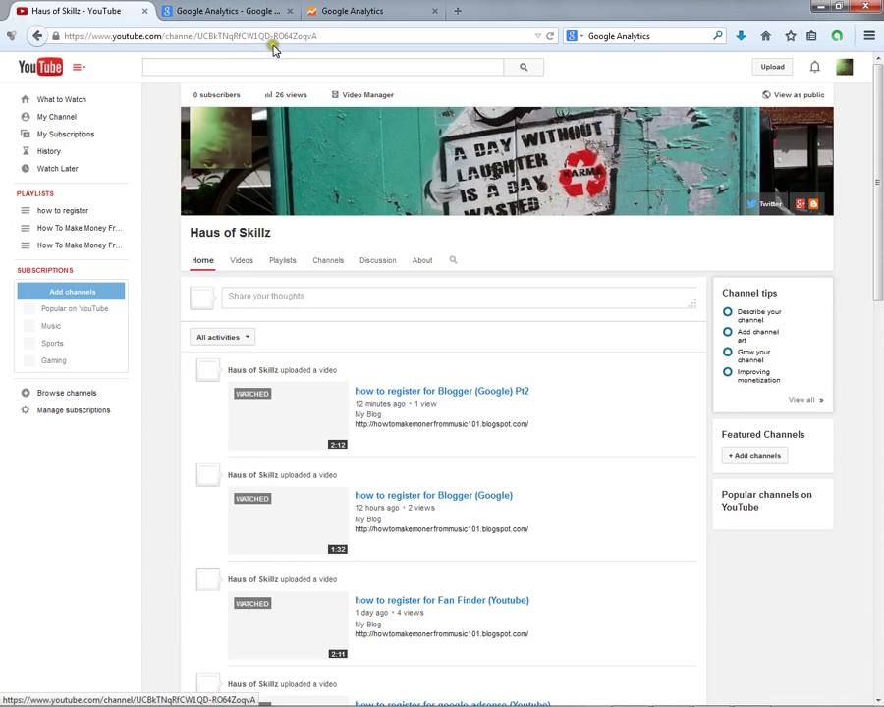
{"action": "double_click", "coordinate": [287, 37]}
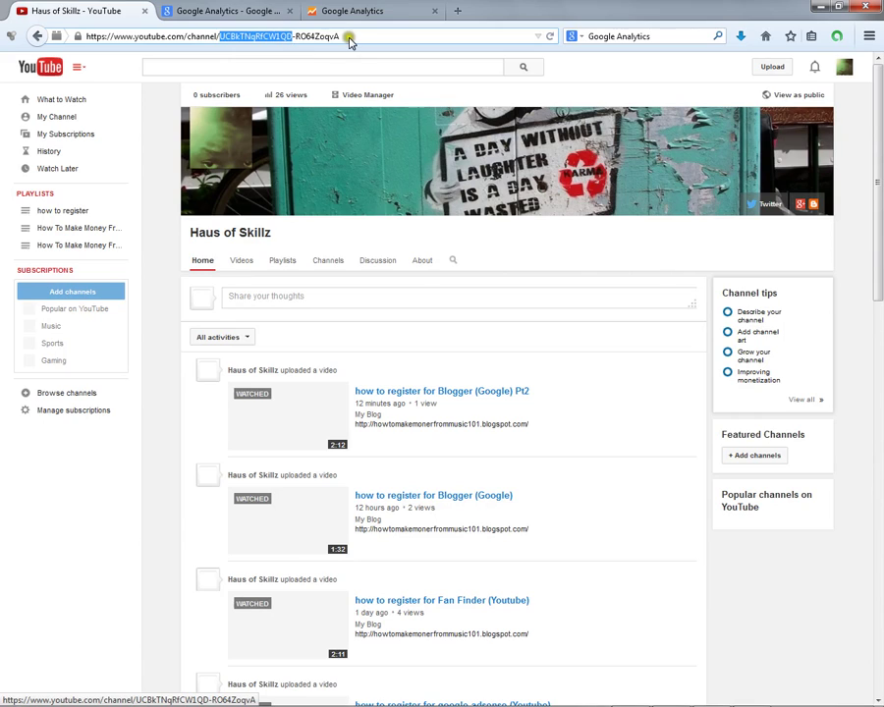
{"action": "left_click_drag", "start_coordinate": [349, 41], "coordinate": [74, 39]}
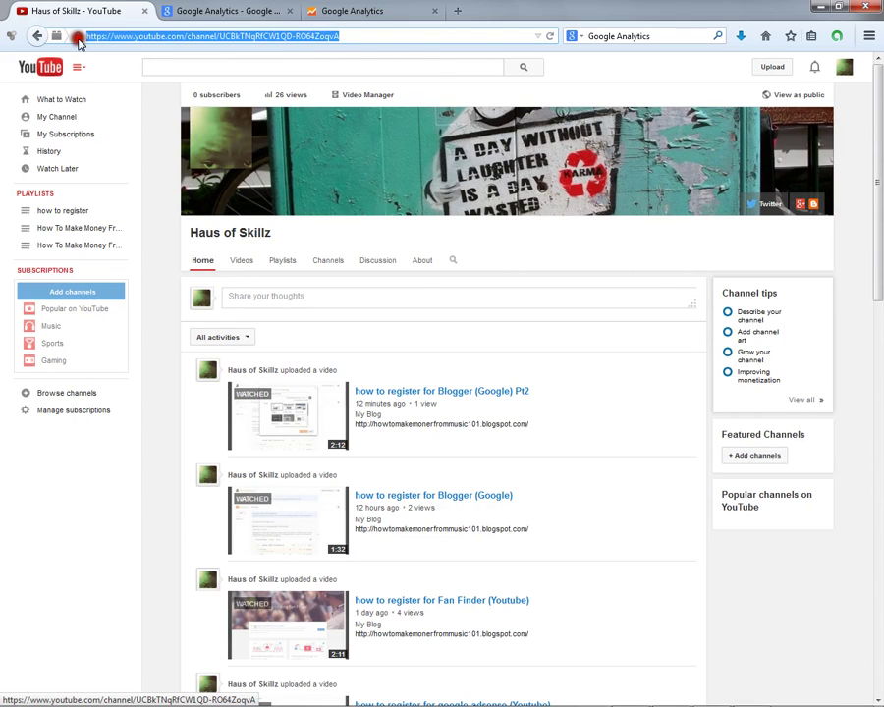
{"action": "right_click", "coordinate": [146, 31]}
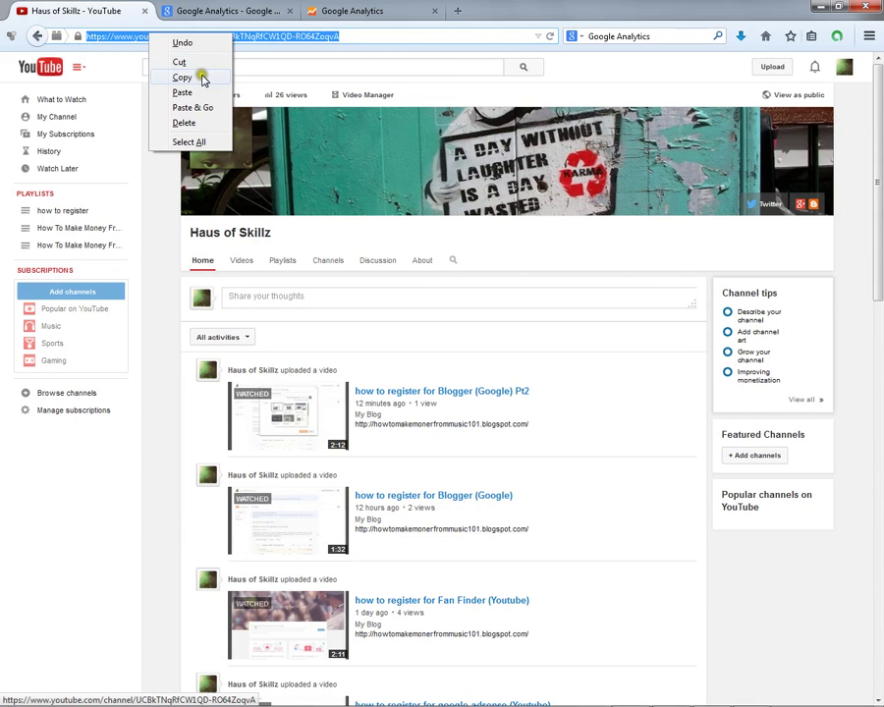
{"action": "left_click", "coordinate": [200, 75]}
Paste the copied channel URL as both the Website Name and the Website URL in the new Analytics account form.
{"action": "left_click", "coordinate": [372, 8]}
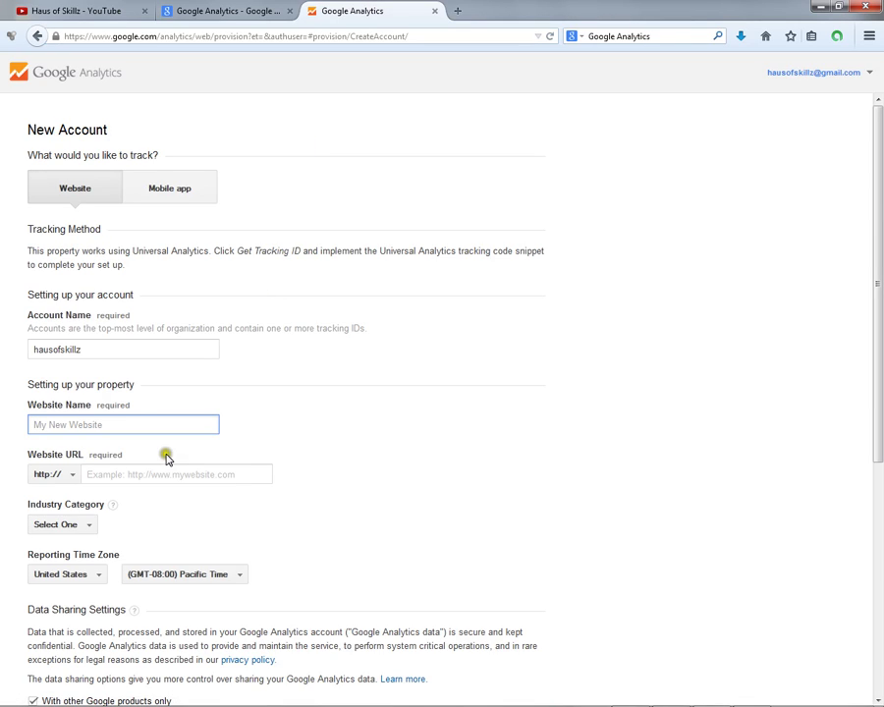
{"action": "right_click", "coordinate": [132, 418]}
{"action": "left_click", "coordinate": [165, 481]}
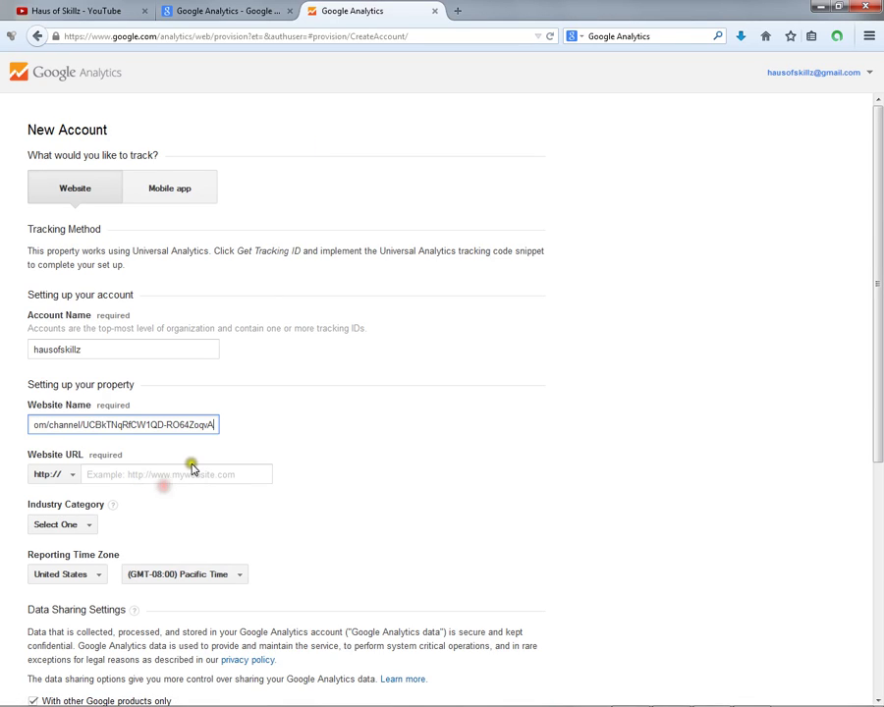
{"action": "left_click", "coordinate": [166, 480]}
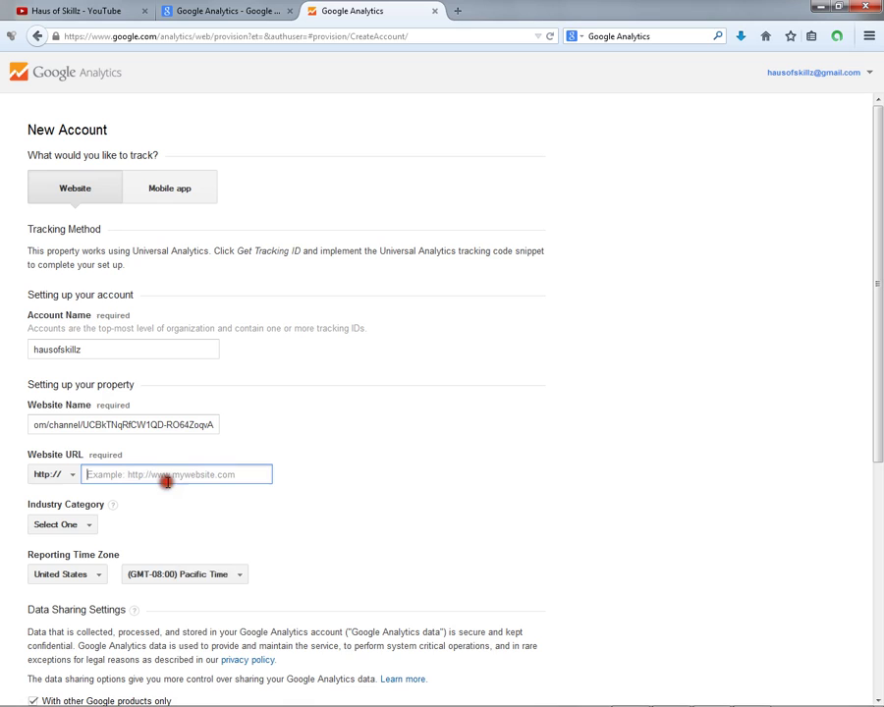
{"action": "right_click", "coordinate": [169, 483]}
{"action": "left_click", "coordinate": [194, 536]}
Replace the Website Name with "hausofskillz" and set the industry category to Arts and Entertainment.
{"action": "left_click", "coordinate": [169, 423]}
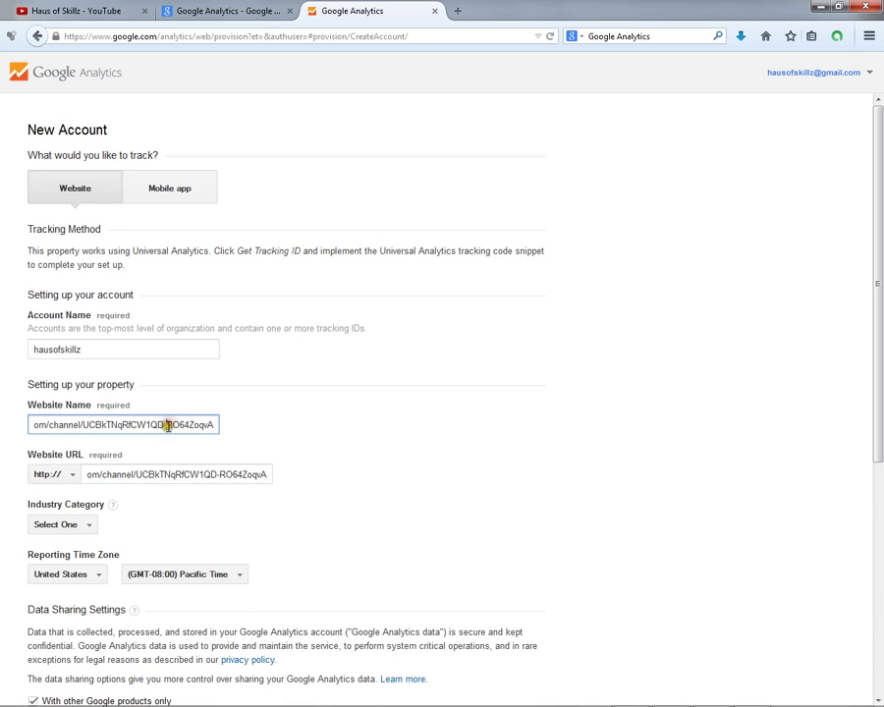
{"action": "key", "text": "ctrl+a"}
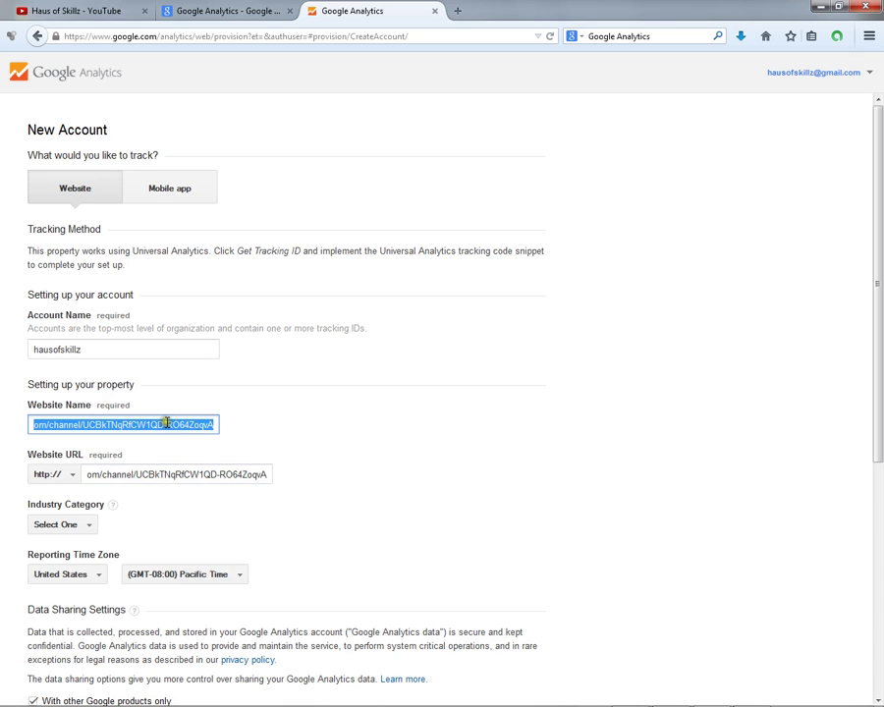
{"action": "type", "text": "hausofskillz"}
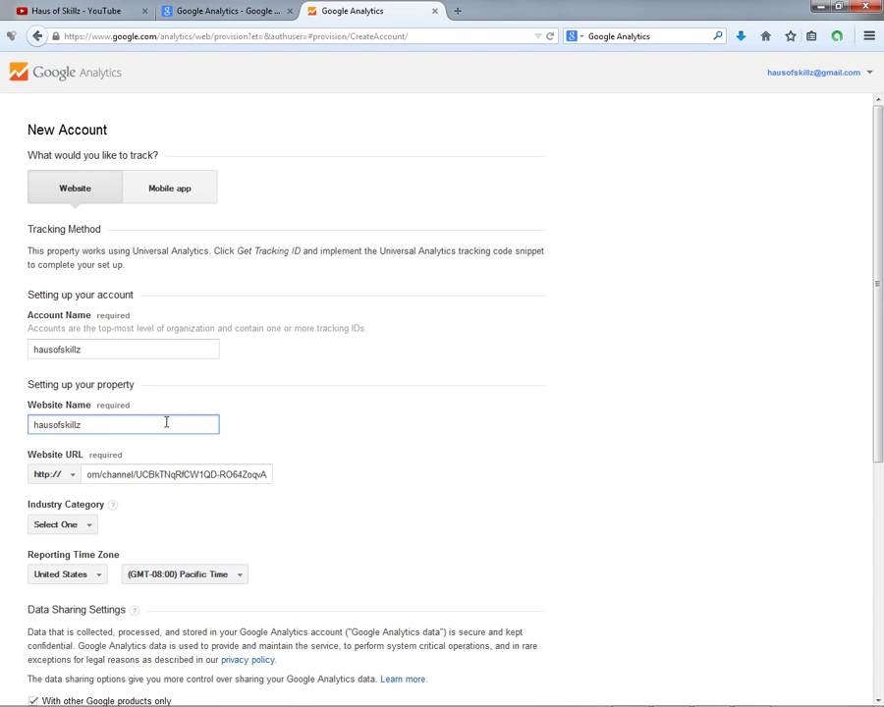
{"action": "scroll", "coordinate": [128, 462], "scroll_direction": "down", "scroll_amount": 1}
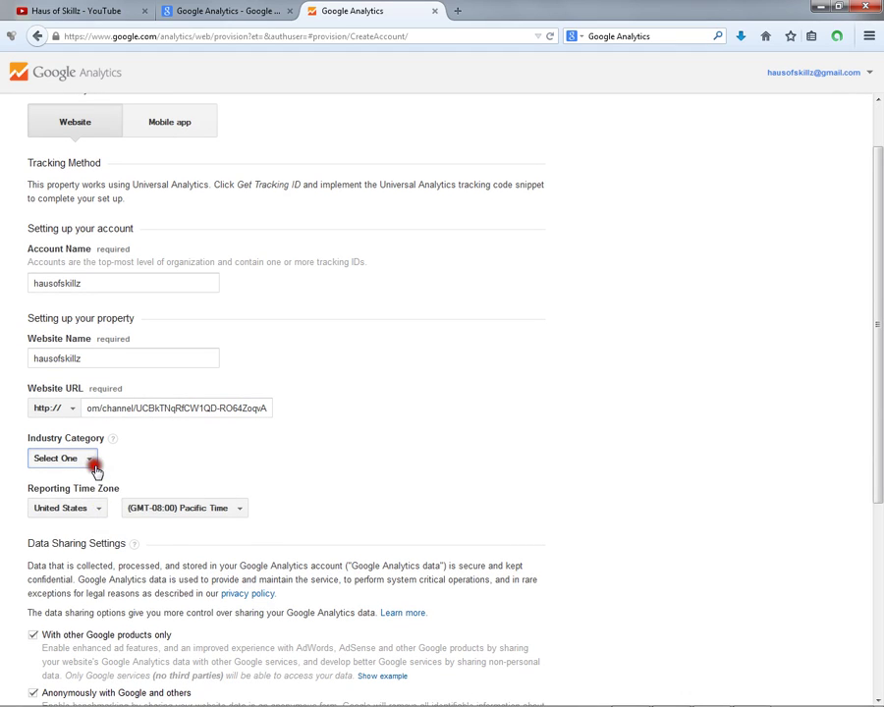
{"action": "left_click", "coordinate": [88, 459]}
{"action": "left_click", "coordinate": [104, 507]}
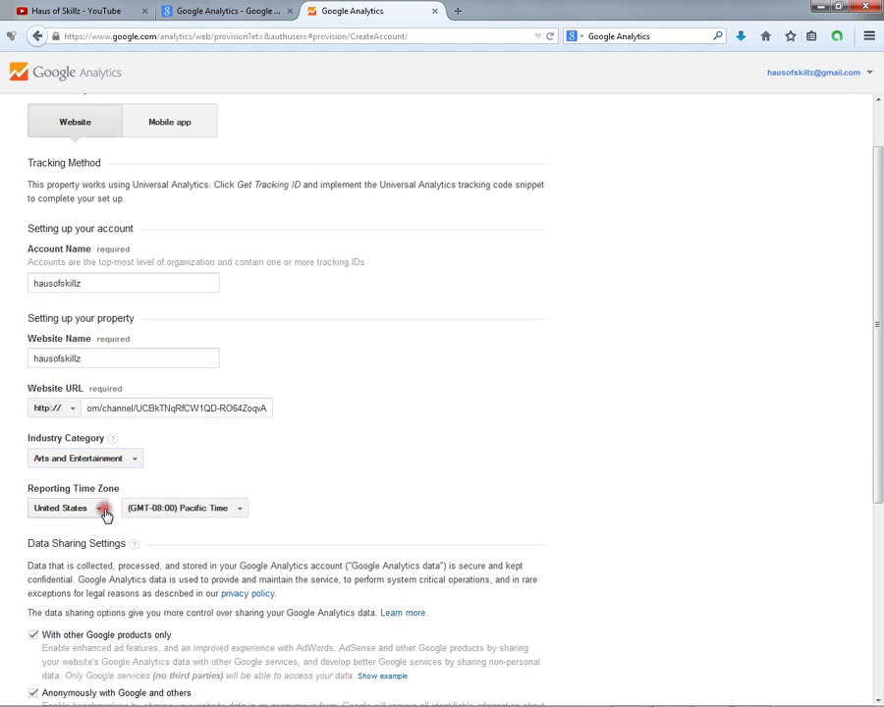
Choose United States as the country for the reporting time zone.
{"action": "left_click", "coordinate": [106, 510]}
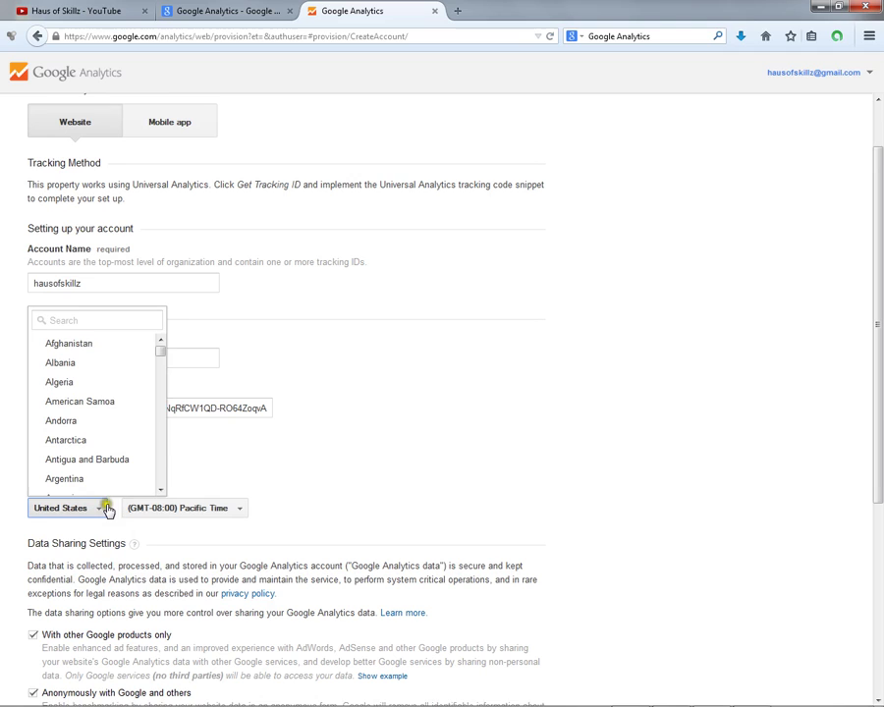
{"action": "scroll", "coordinate": [105, 481], "scroll_direction": "down", "scroll_amount": 5}
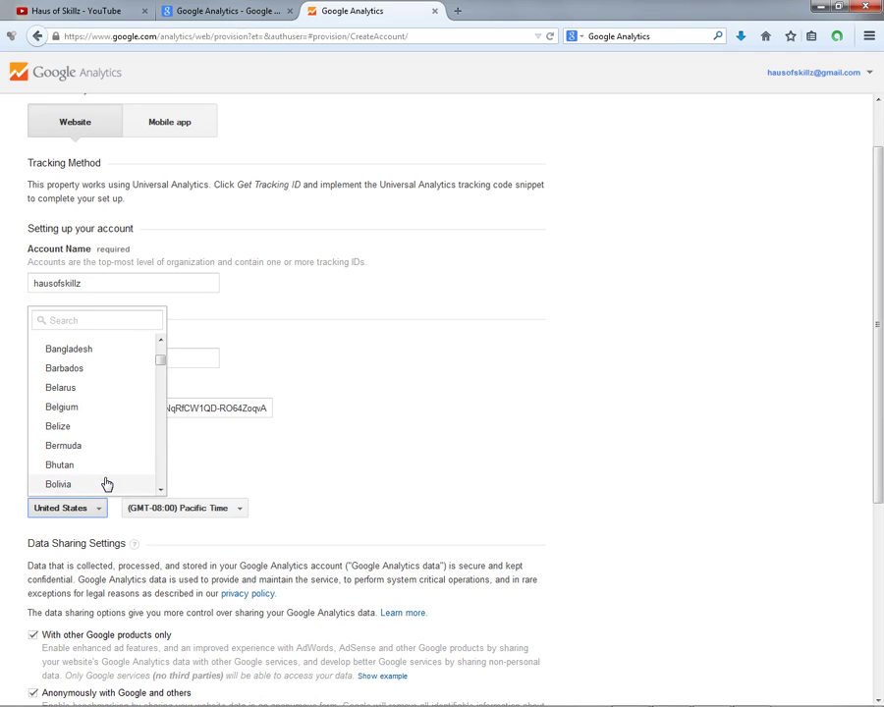
{"action": "scroll", "coordinate": [105, 483], "scroll_direction": "up", "scroll_amount": 5}
{"action": "scroll", "coordinate": [105, 483], "scroll_direction": "down", "scroll_amount": 10}
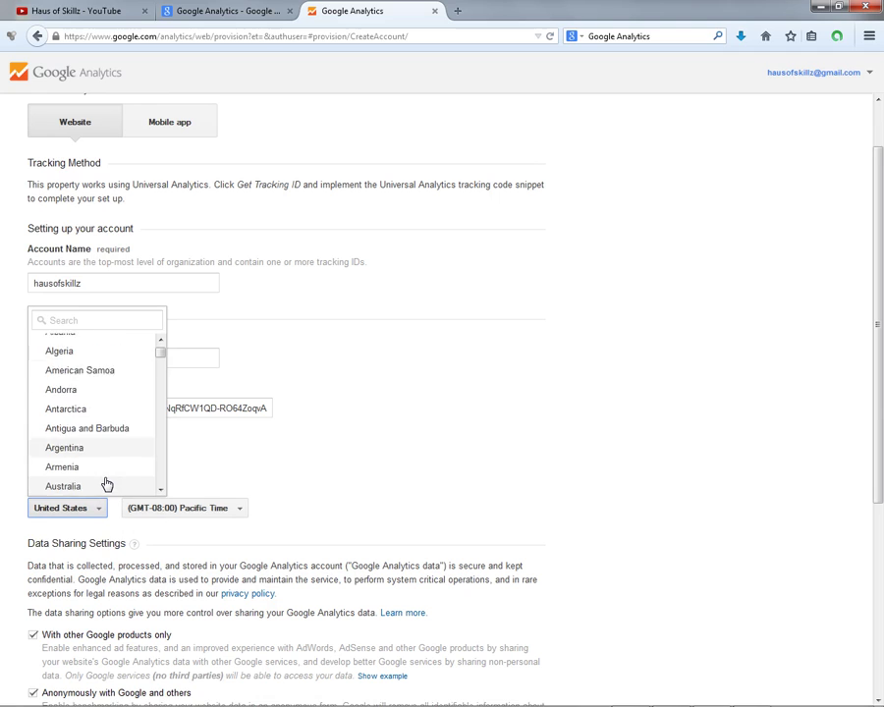
{"action": "scroll", "coordinate": [106, 483], "scroll_direction": "down", "scroll_amount": 15}
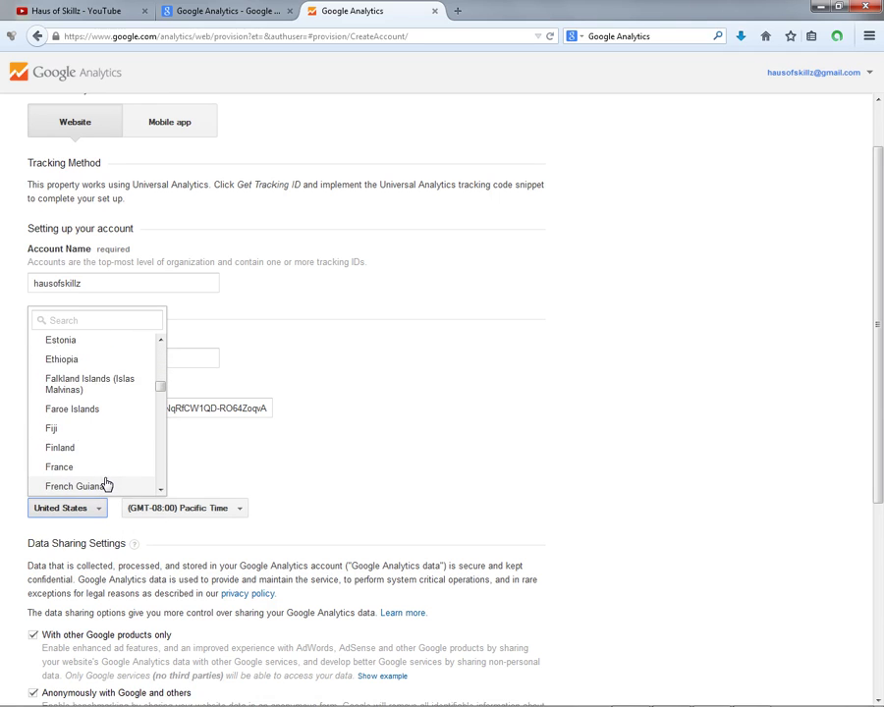
{"action": "scroll", "coordinate": [106, 483], "scroll_direction": "down", "scroll_amount": 1}
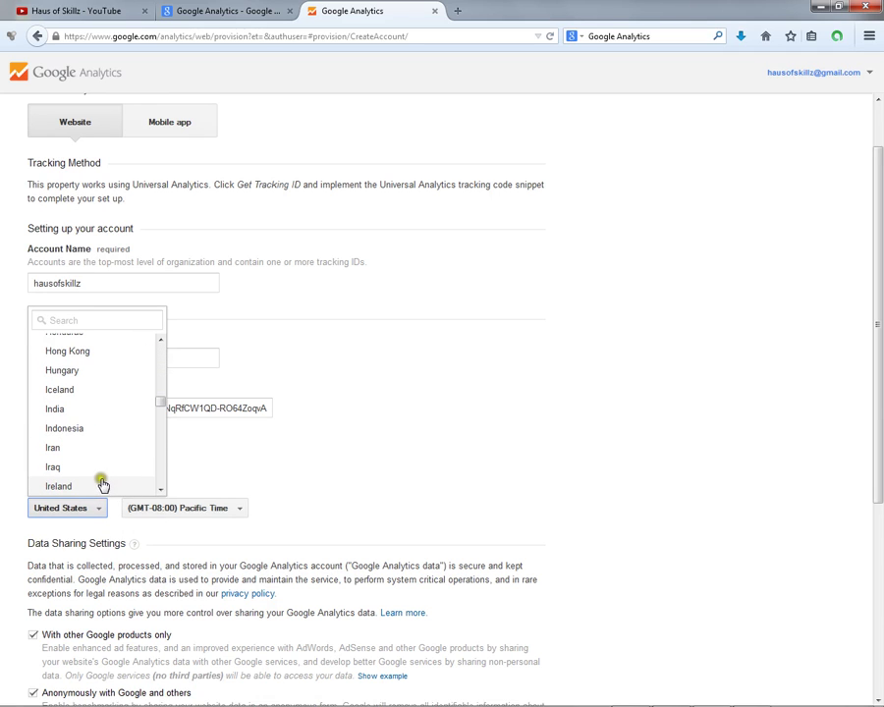
{"action": "left_click_drag", "start_coordinate": [162, 401], "coordinate": [155, 469]}
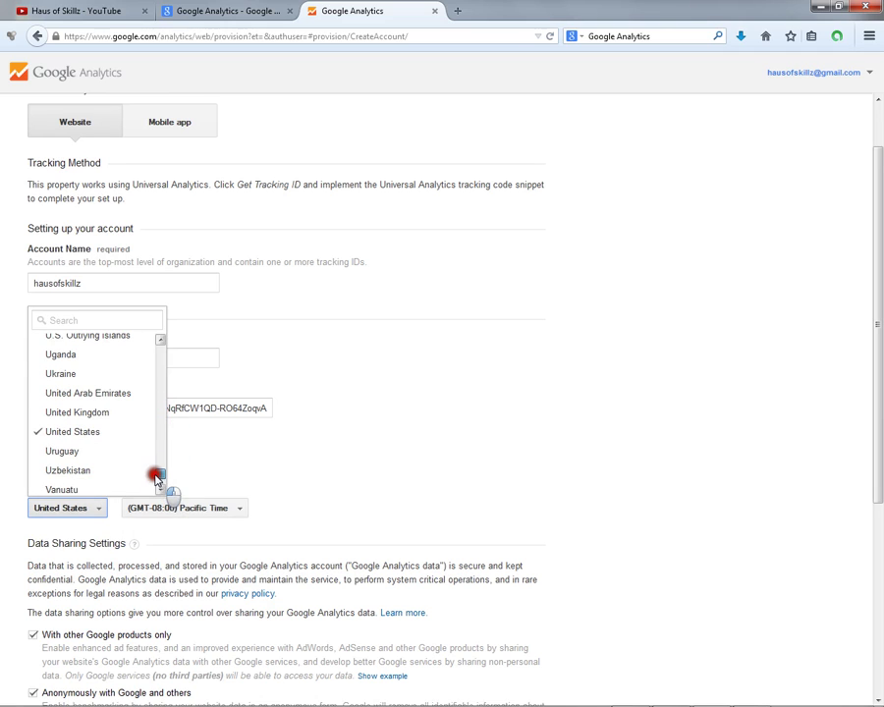
{"action": "left_click", "coordinate": [102, 432]}
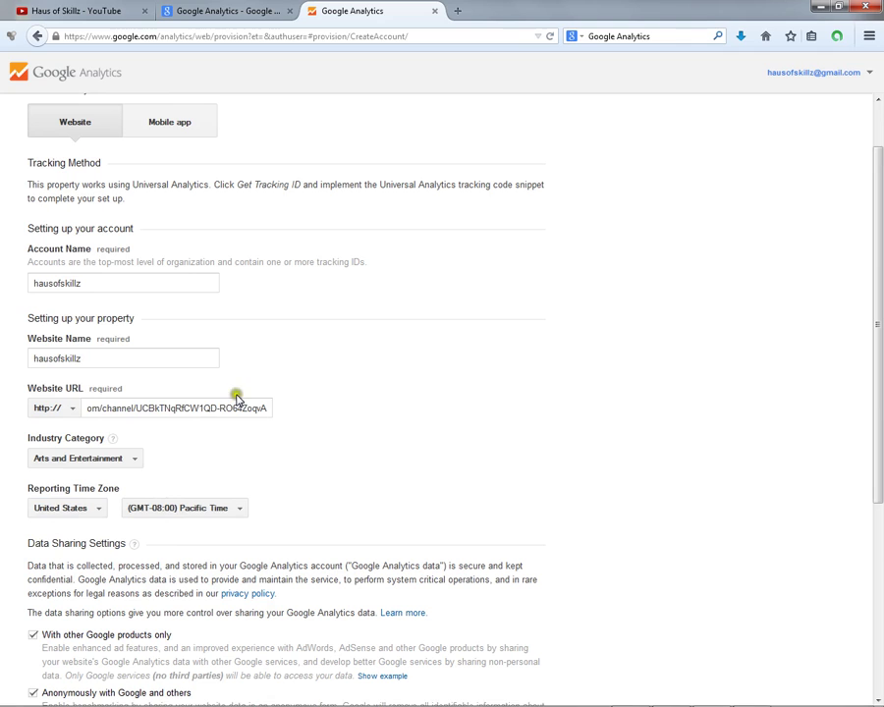
{"action": "left_click", "coordinate": [81, 511]}
Request the tracking ID for the new account and accept the Google Analytics terms of service.
{"action": "scroll", "coordinate": [220, 512], "scroll_direction": "down", "scroll_amount": 5}
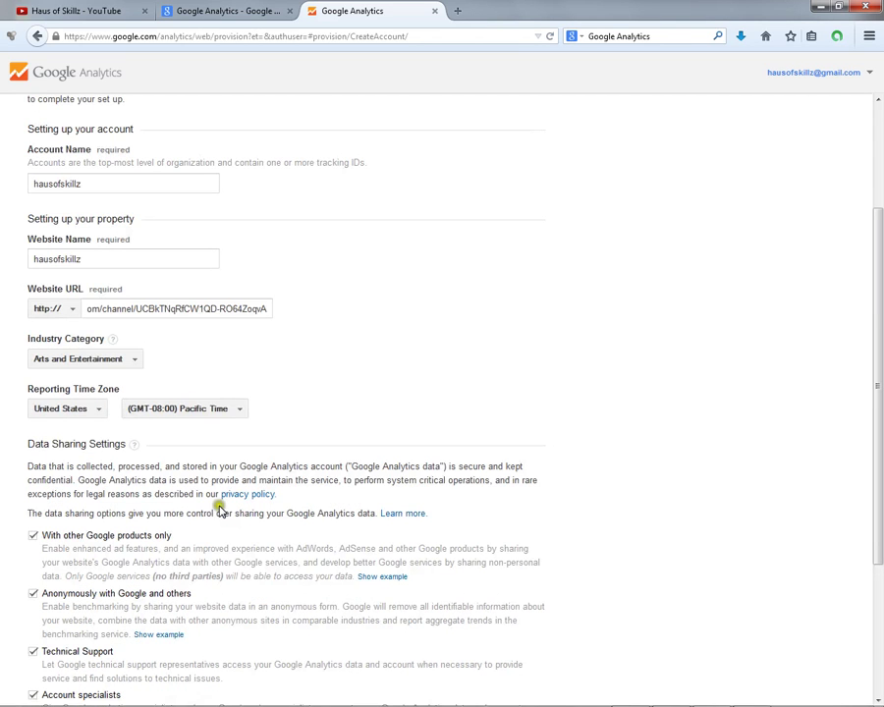
{"action": "scroll", "coordinate": [190, 395], "scroll_direction": "down", "scroll_amount": 2}
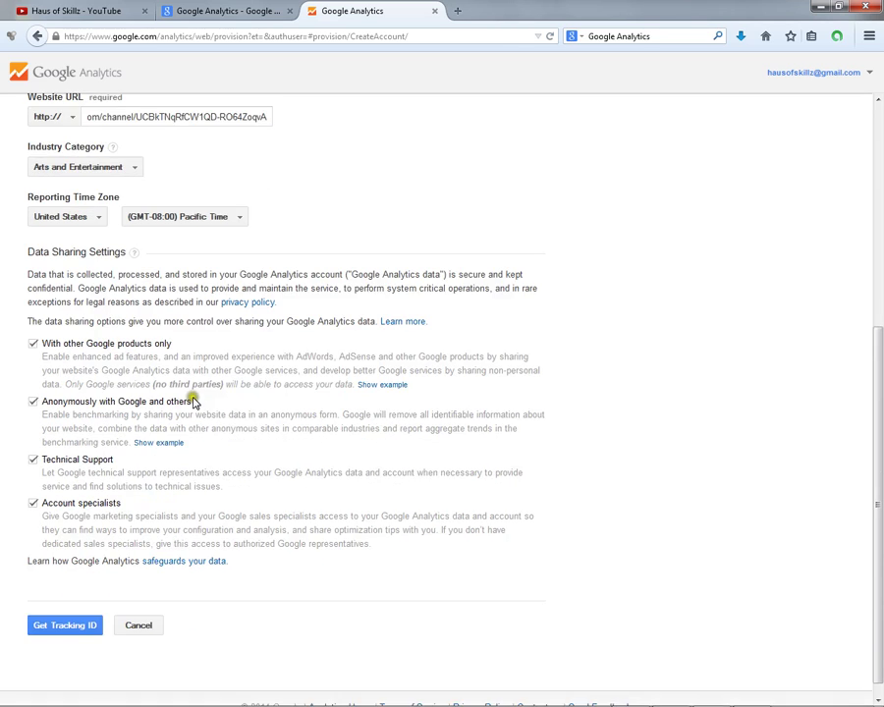
{"action": "left_click", "coordinate": [78, 621]}
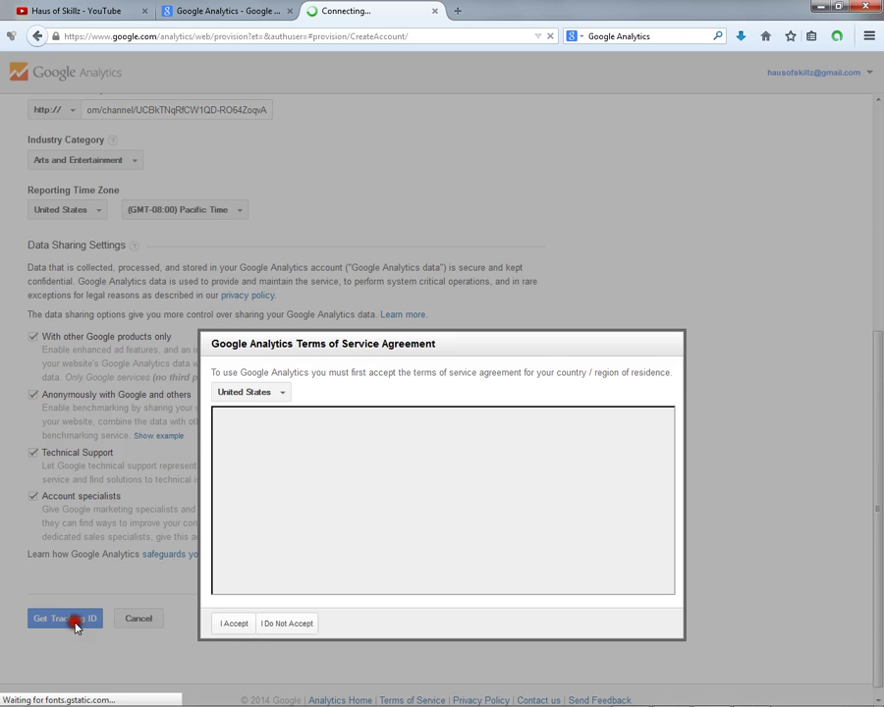
{"action": "left_click", "coordinate": [229, 624]}
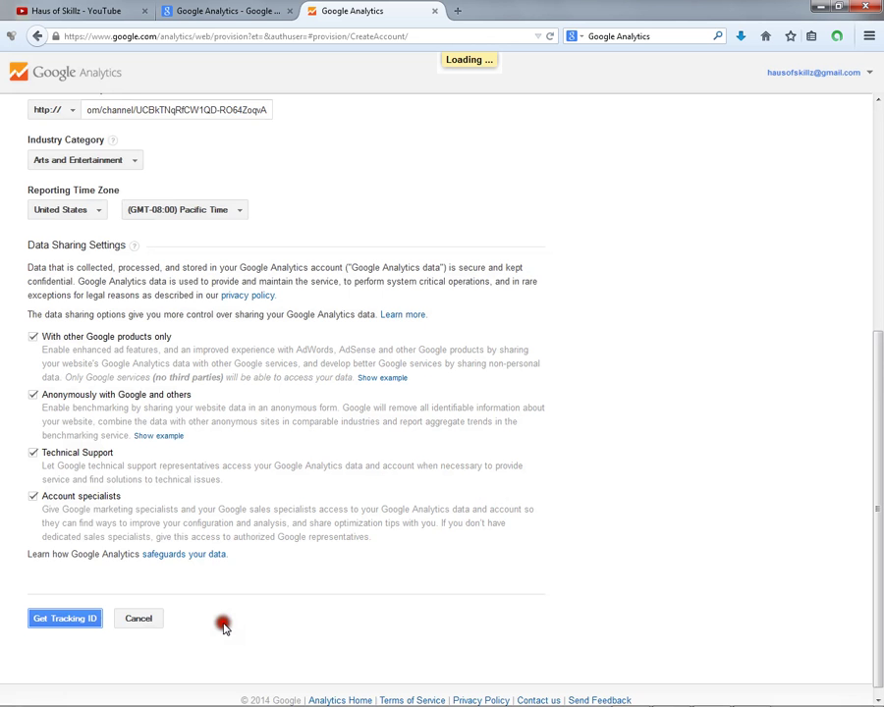
{"action": "left_click", "coordinate": [202, 554]}
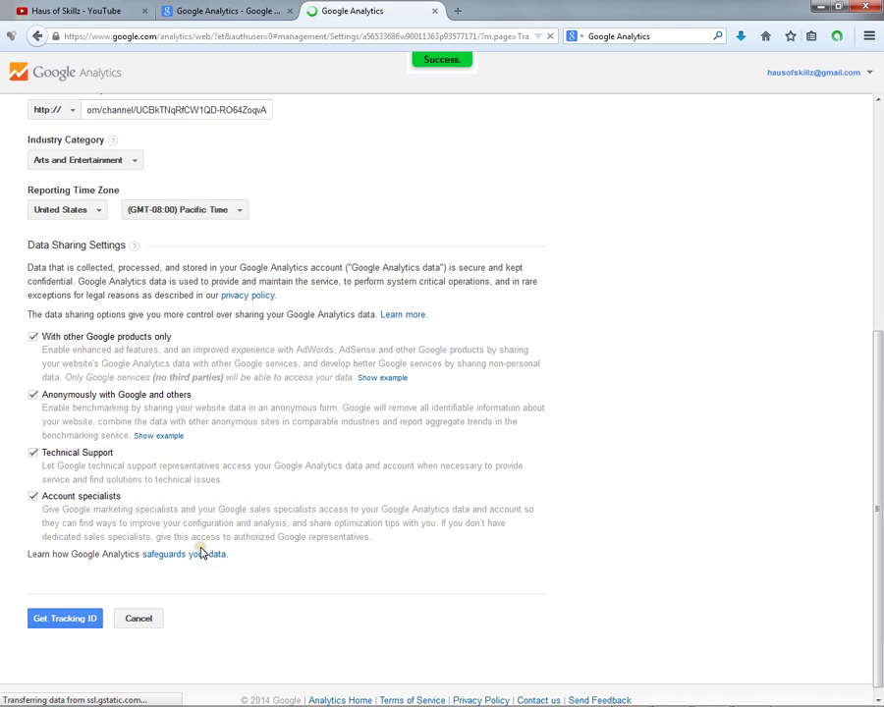
{"action": "left_click", "coordinate": [202, 552]}
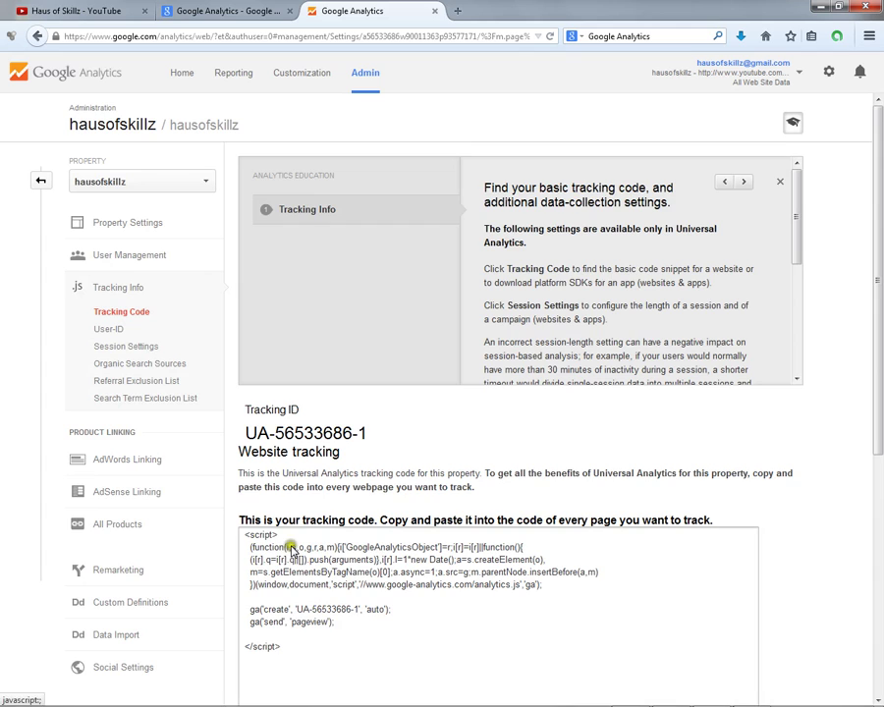
Copy the property's tracking ID from the Tracking Code page.
{"action": "scroll", "coordinate": [509, 417], "scroll_direction": "down", "scroll_amount": 1}
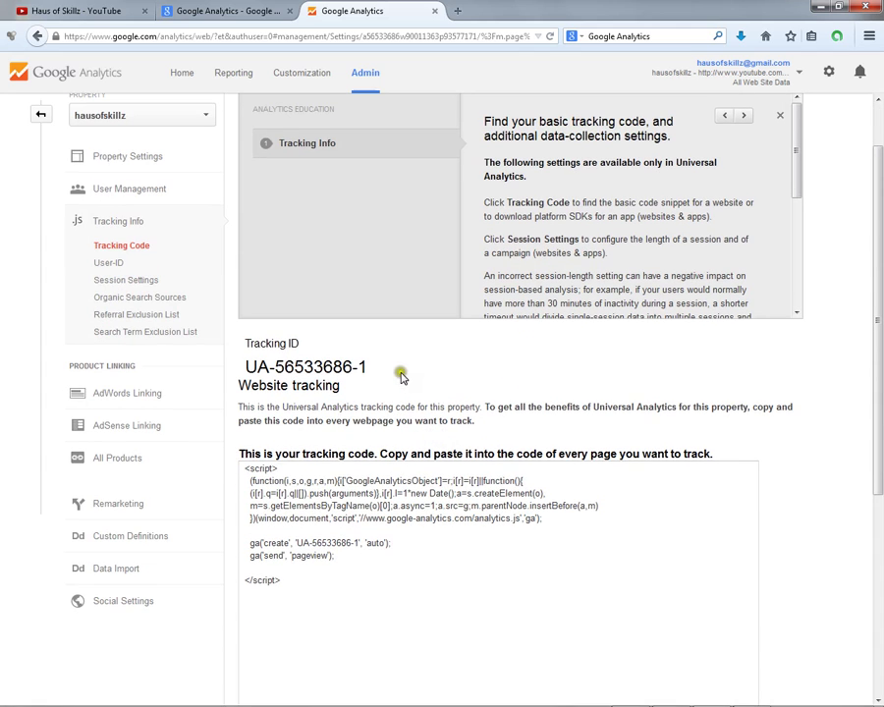
{"action": "left_click_drag", "start_coordinate": [401, 372], "coordinate": [371, 371]}
{"action": "left_click", "coordinate": [379, 366]}
{"action": "left_click", "coordinate": [250, 373]}
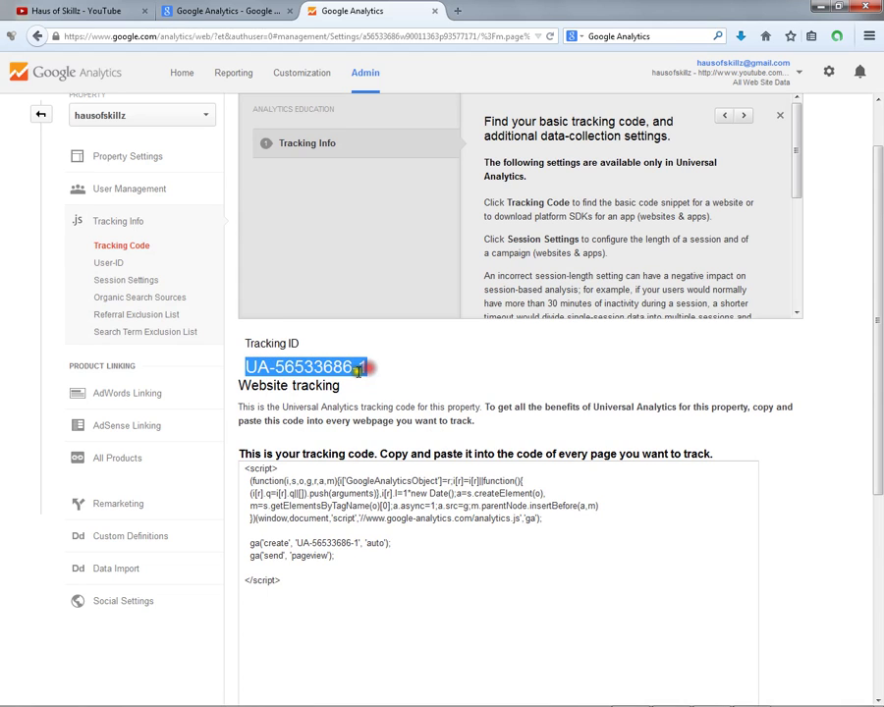
{"action": "right_click", "coordinate": [367, 370]}
{"action": "left_click", "coordinate": [383, 379]}
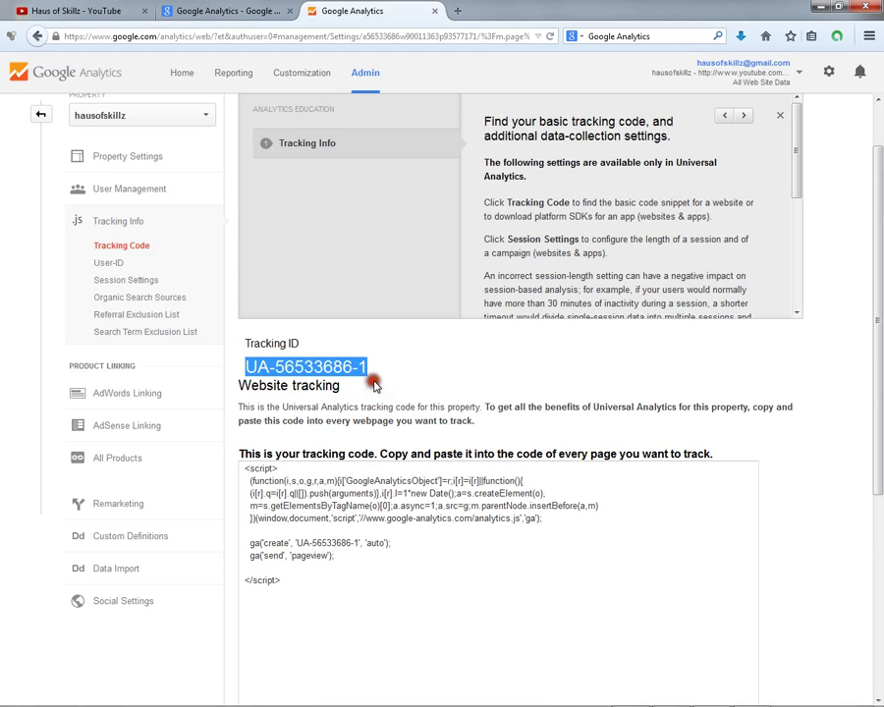
Switch back to YouTube and open the channel's advanced settings through the account settings and additional features.
{"action": "left_click", "coordinate": [85, 8]}
{"action": "left_click", "coordinate": [842, 67]}
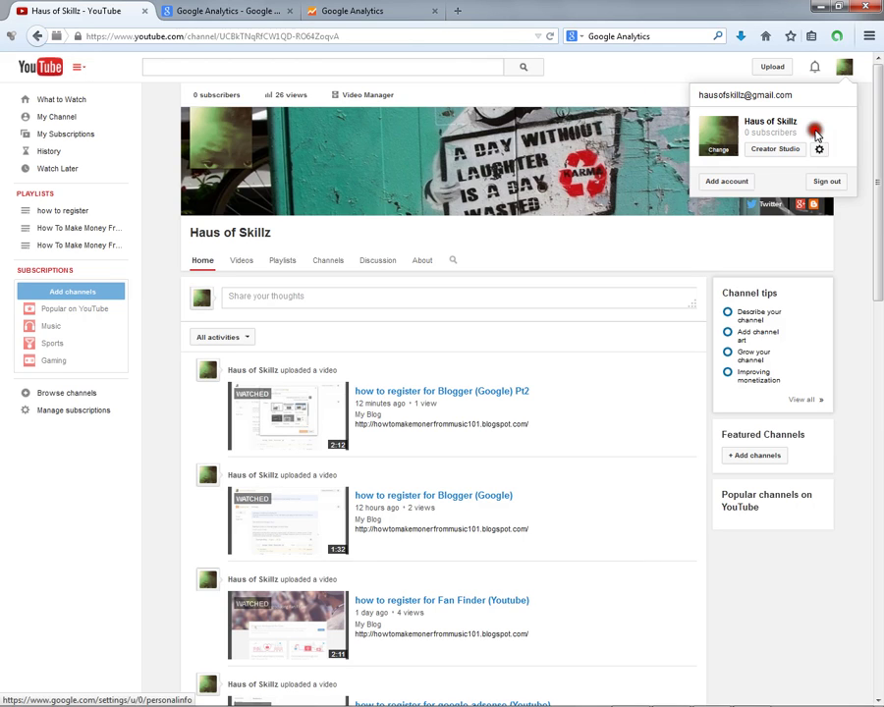
{"action": "left_click", "coordinate": [820, 150]}
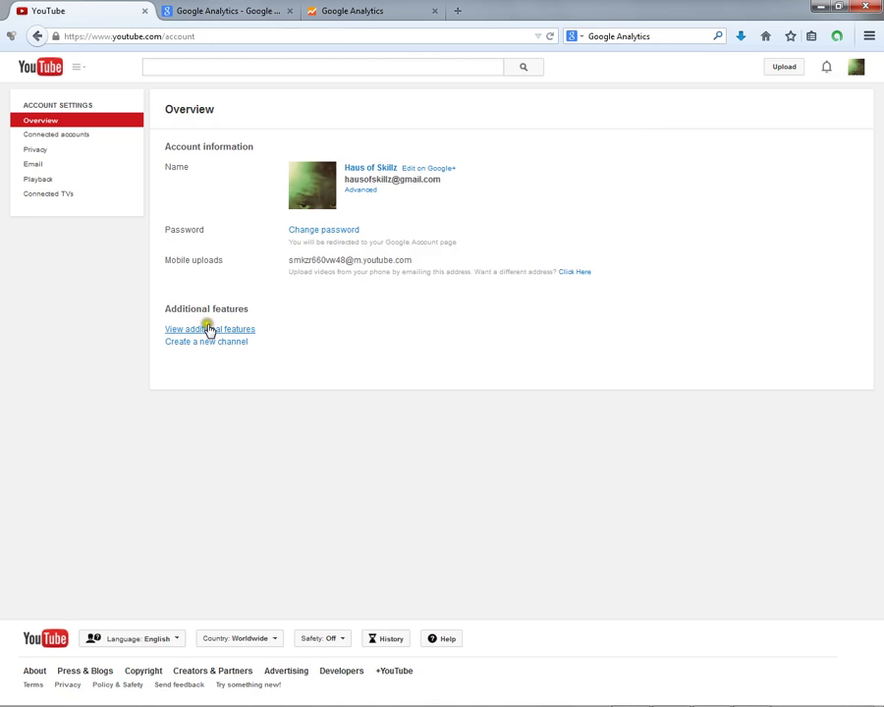
{"action": "left_click", "coordinate": [209, 330]}
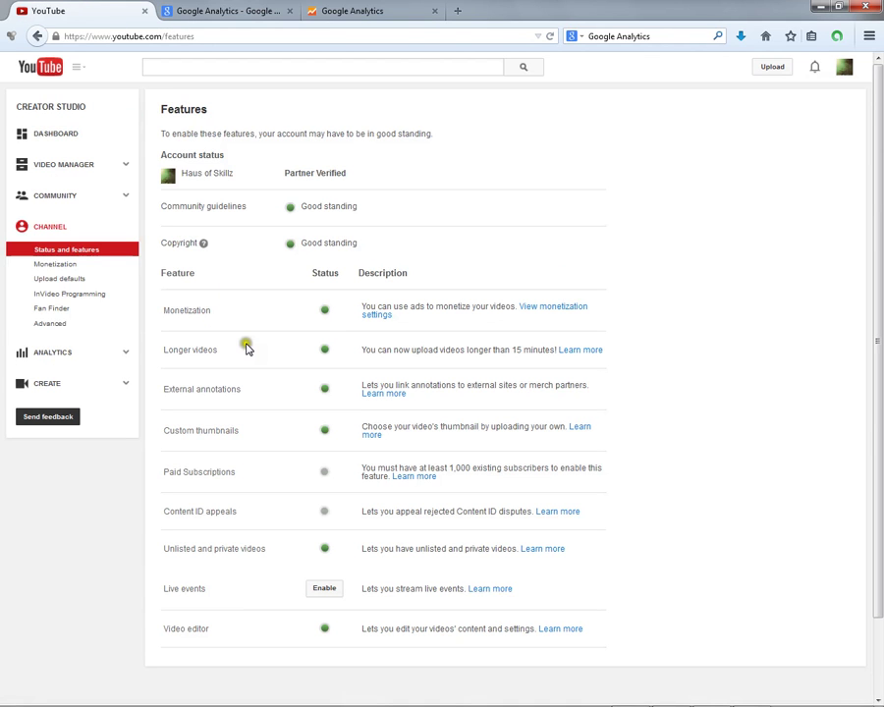
{"action": "left_click", "coordinate": [75, 325]}
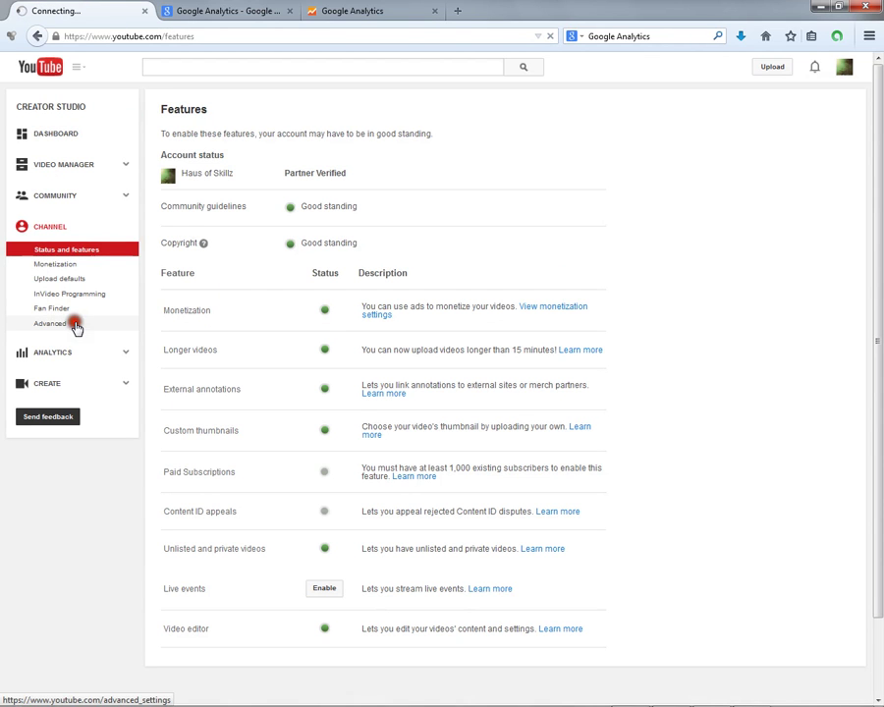
{"action": "scroll", "coordinate": [197, 344], "scroll_direction": "down", "scroll_amount": 5}
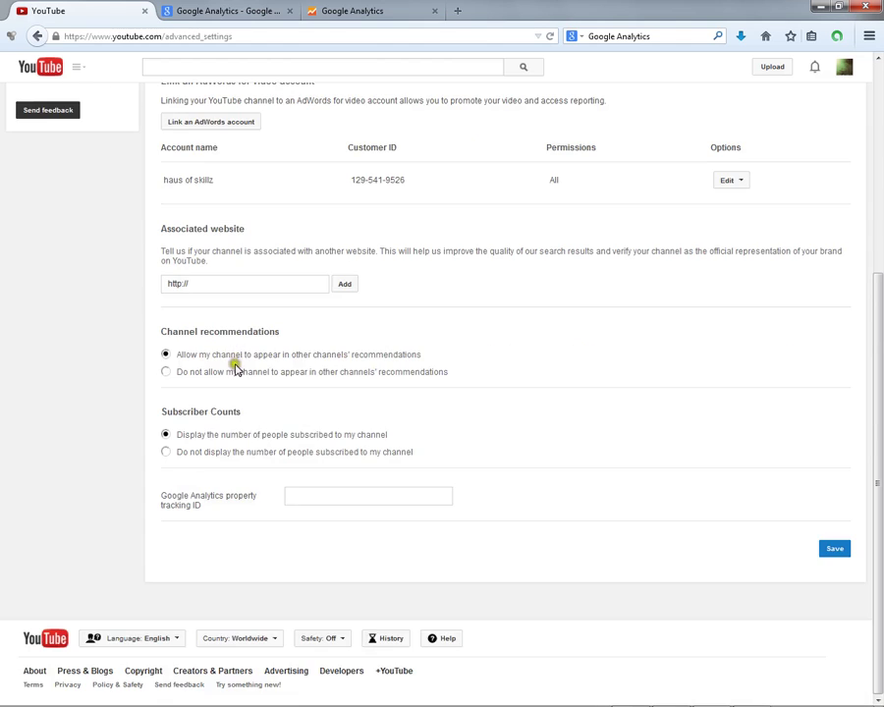
Paste the copied tracking ID as the Google Analytics property tracking ID and save the advanced settings.
{"action": "left_click", "coordinate": [289, 492]}
{"action": "right_click", "coordinate": [297, 494]}
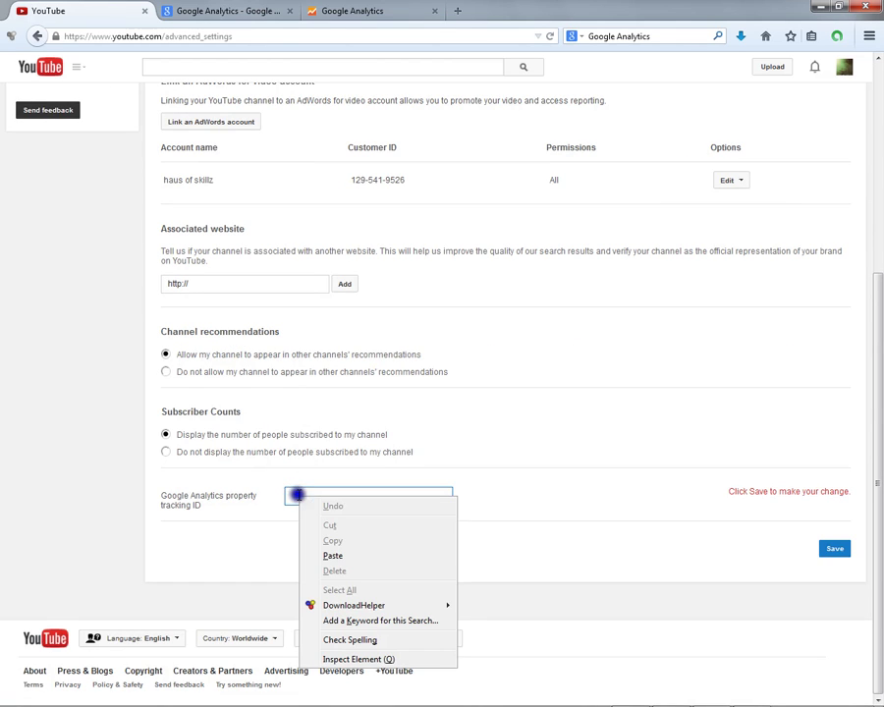
{"action": "left_click", "coordinate": [334, 556]}
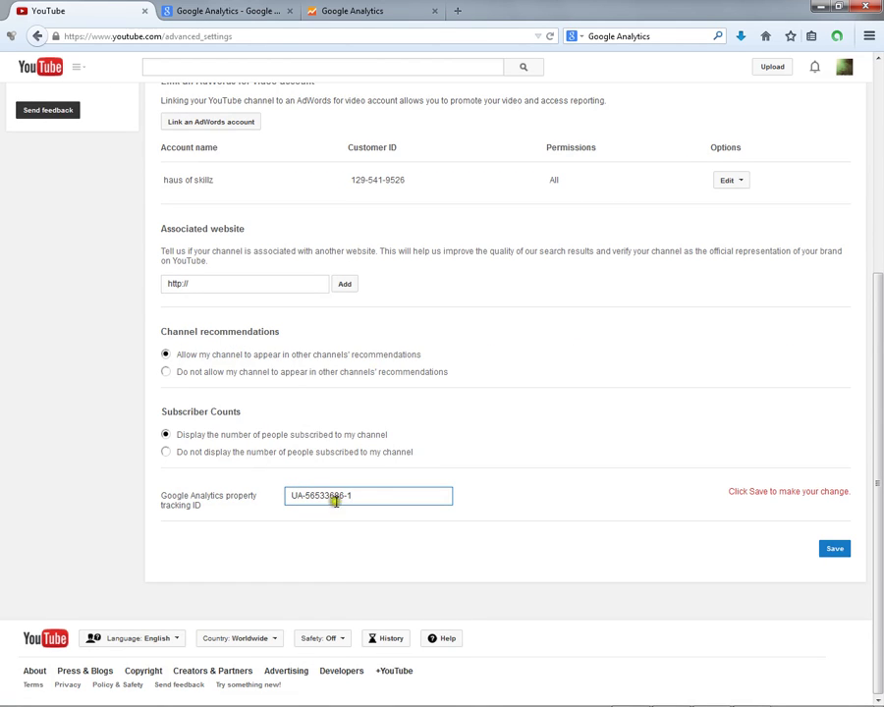
{"action": "left_click", "coordinate": [836, 551]}
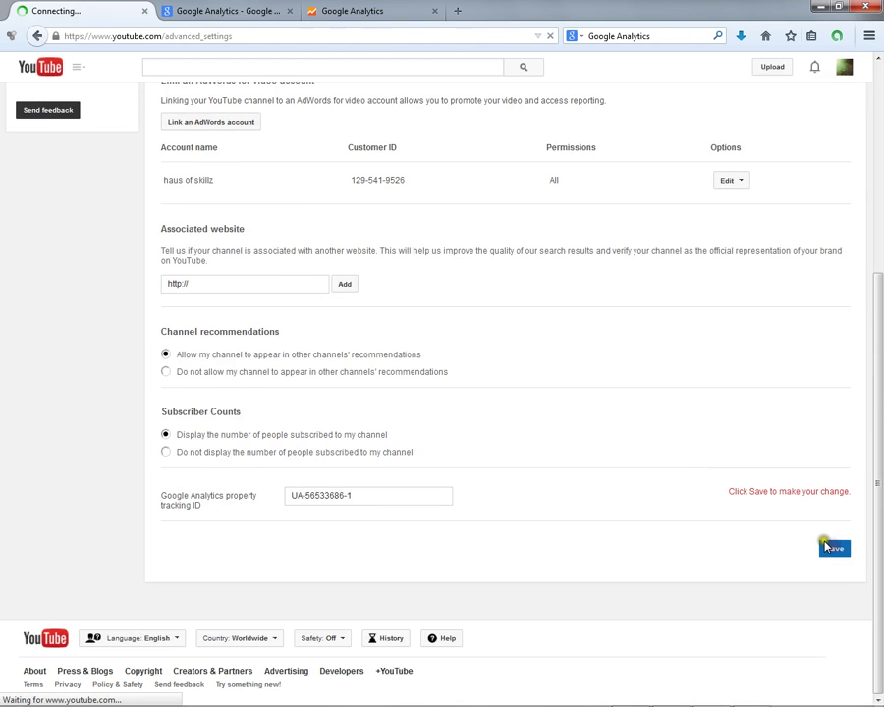
Review the linked AdWords account entry and the Analytics tracking ID, and save the advanced settings again.
{"action": "scroll", "coordinate": [501, 352], "scroll_direction": "down", "scroll_amount": 3}
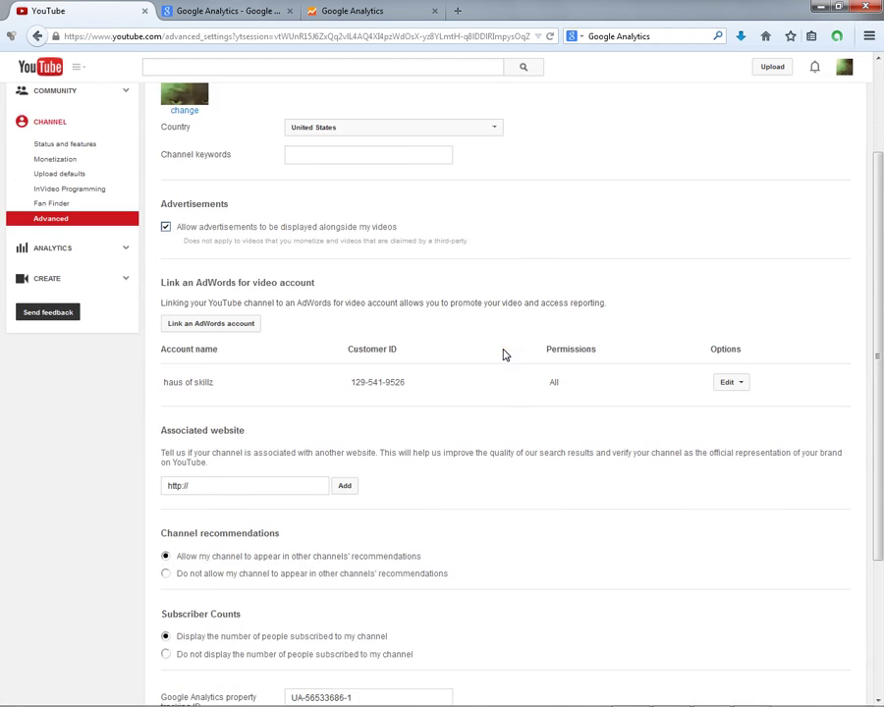
{"action": "scroll", "coordinate": [504, 354], "scroll_direction": "down", "scroll_amount": 2}
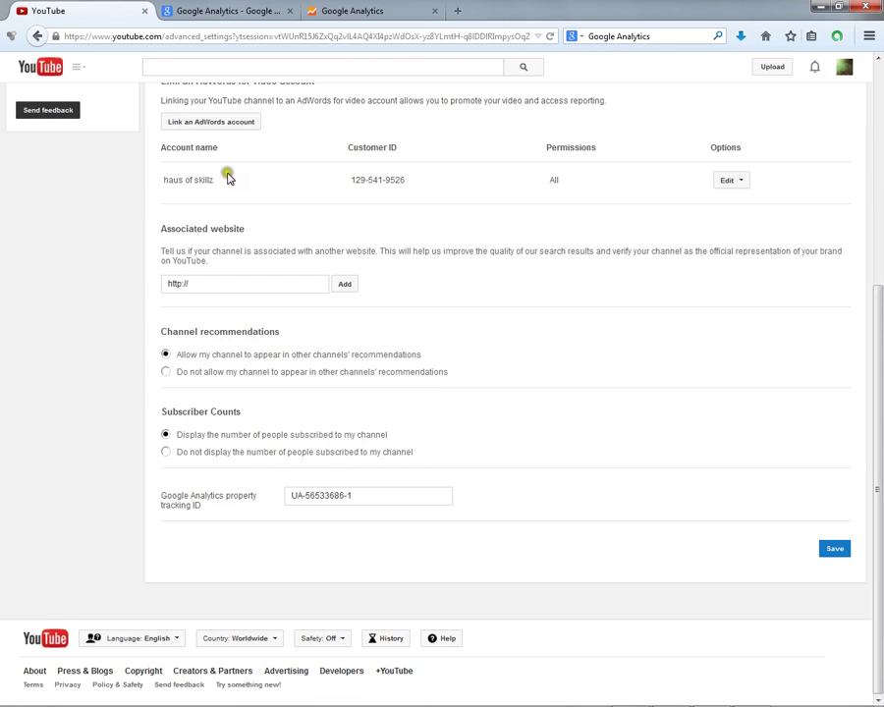
{"action": "left_click_drag", "start_coordinate": [160, 187], "coordinate": [585, 185]}
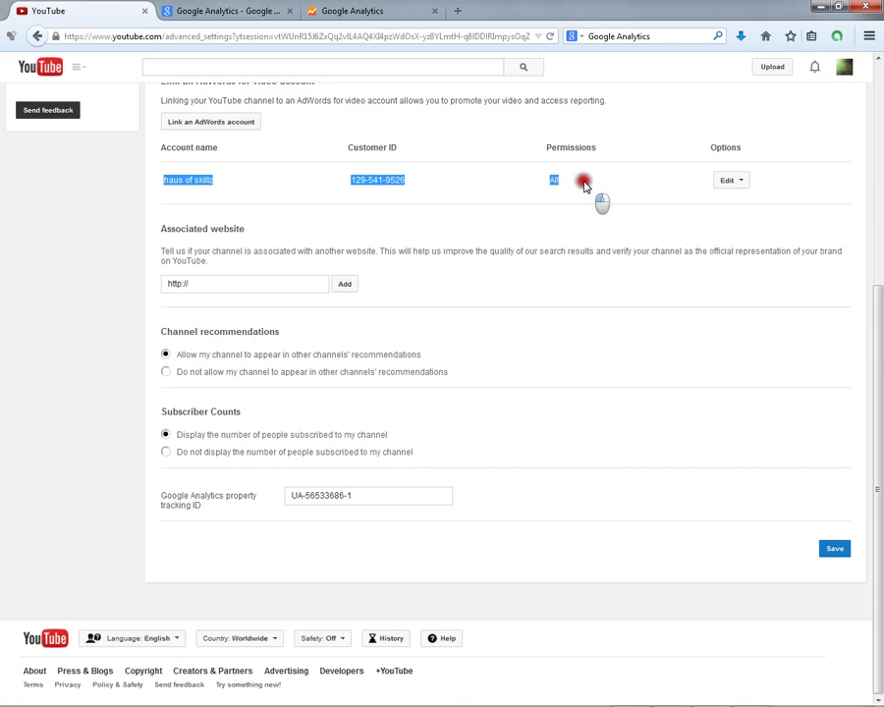
{"action": "left_click", "coordinate": [432, 183]}
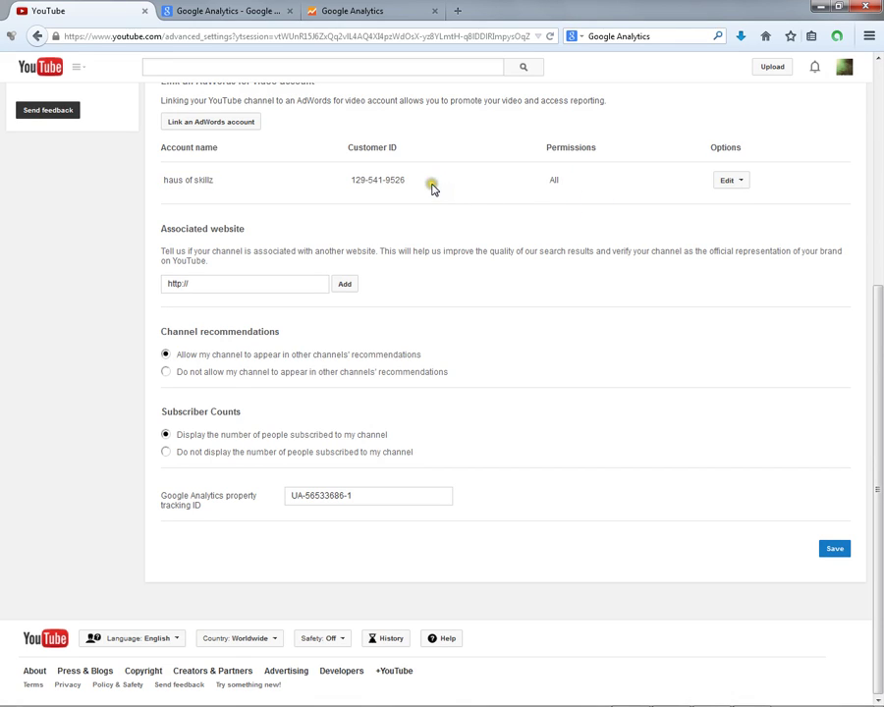
{"action": "left_click_drag", "start_coordinate": [432, 185], "coordinate": [603, 202]}
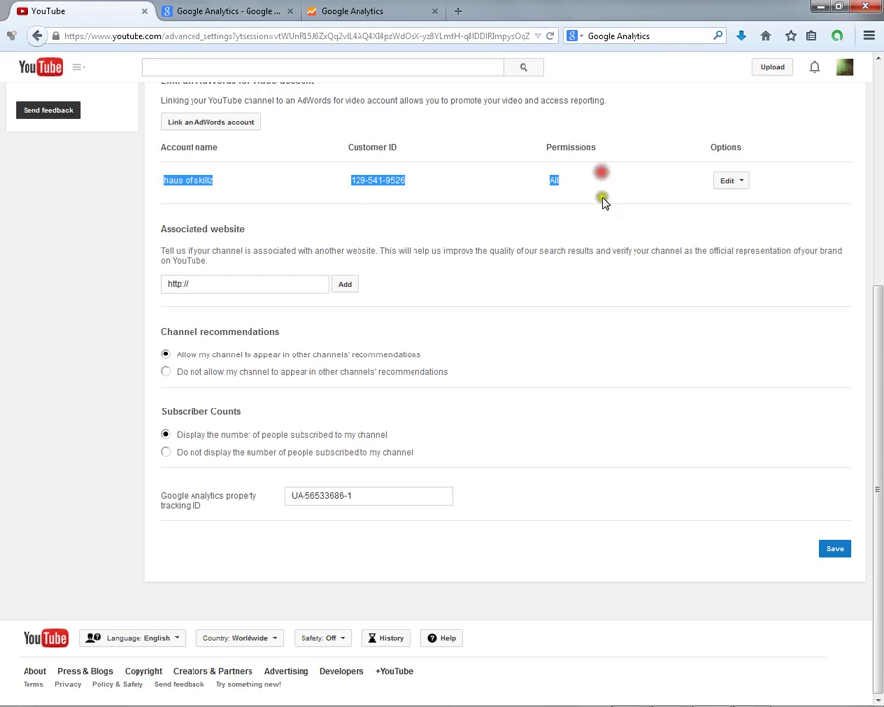
{"action": "left_click", "coordinate": [400, 498]}
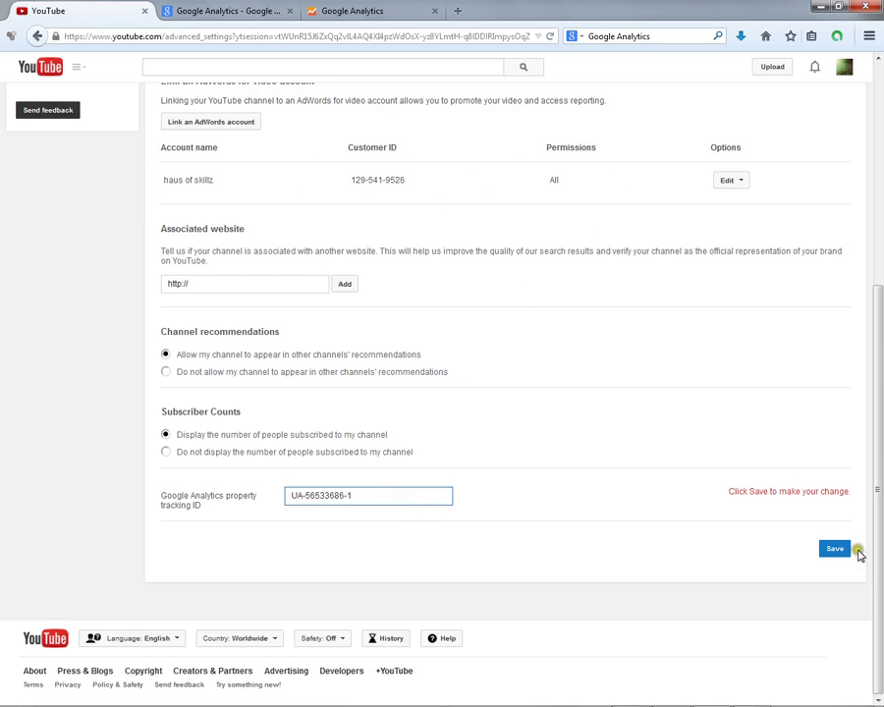
{"action": "left_click", "coordinate": [847, 552]}
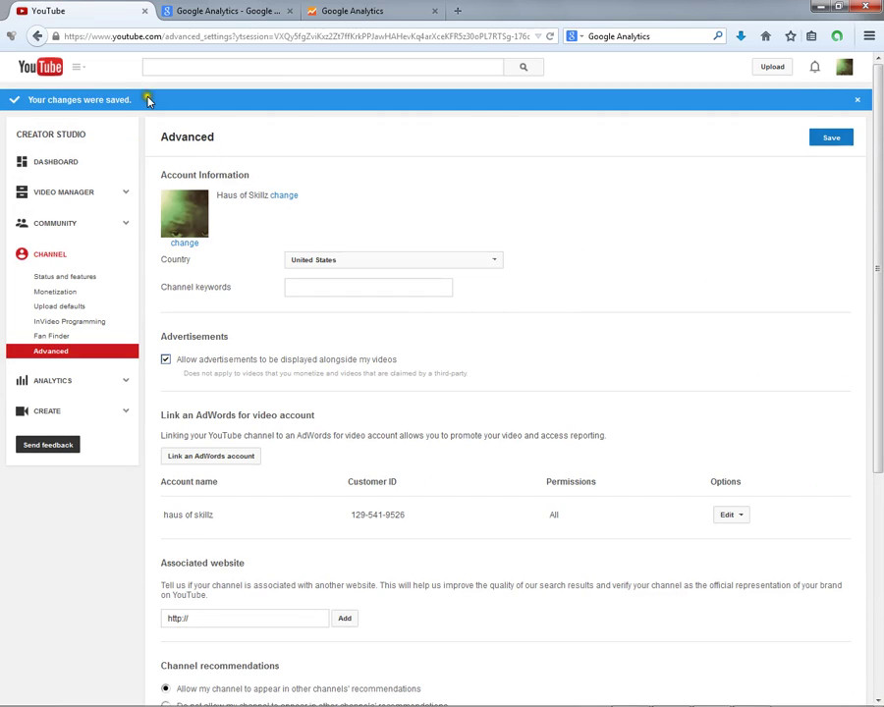
Return to the Creator Studio dashboard and view the Haus of Skillz channel page.
{"action": "left_click", "coordinate": [54, 163]}
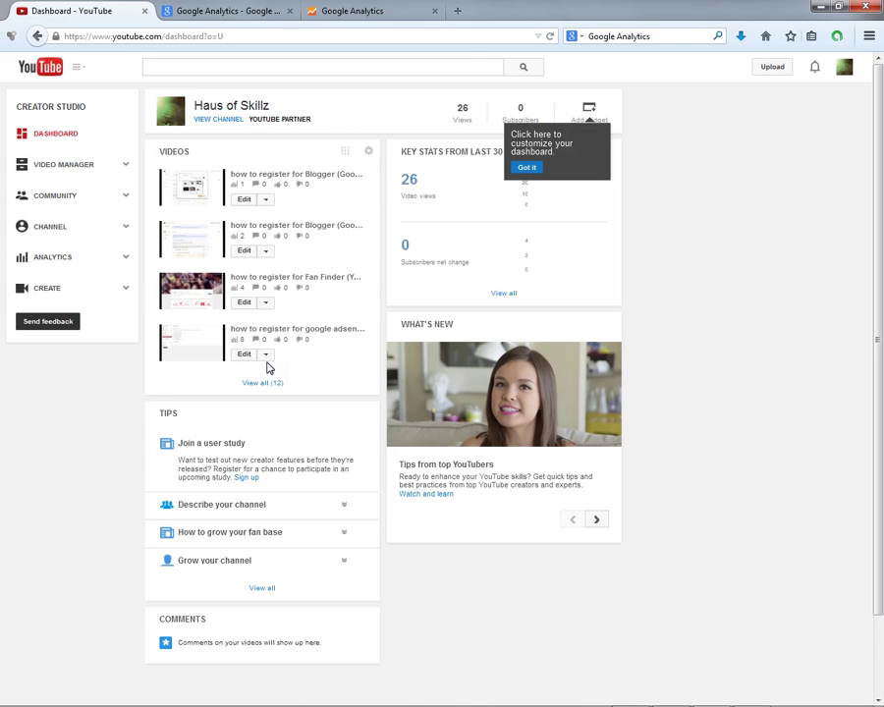
{"action": "left_click", "coordinate": [841, 69]}
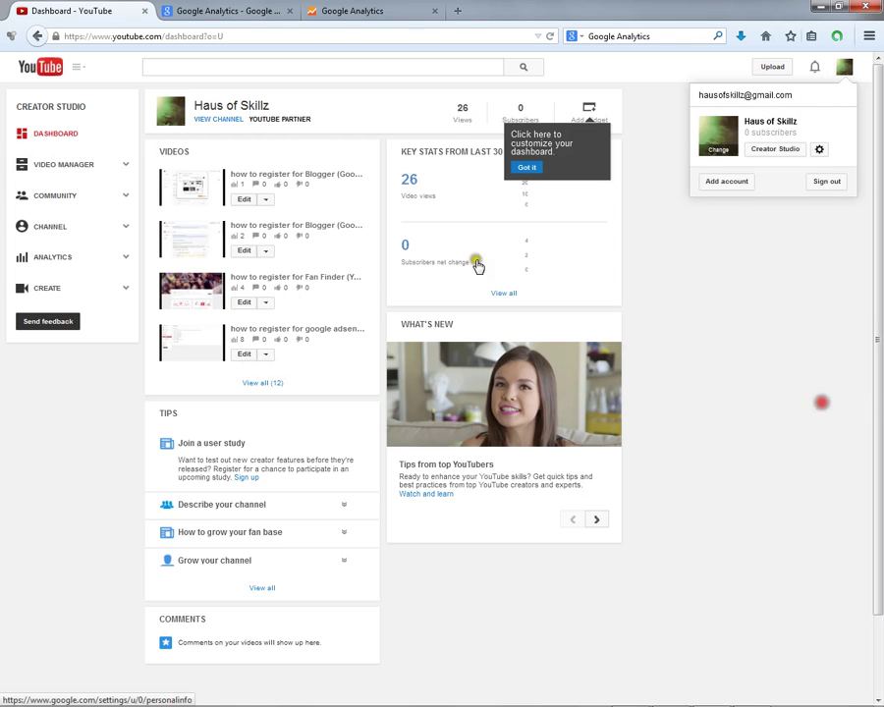
{"action": "left_click", "coordinate": [218, 119]}
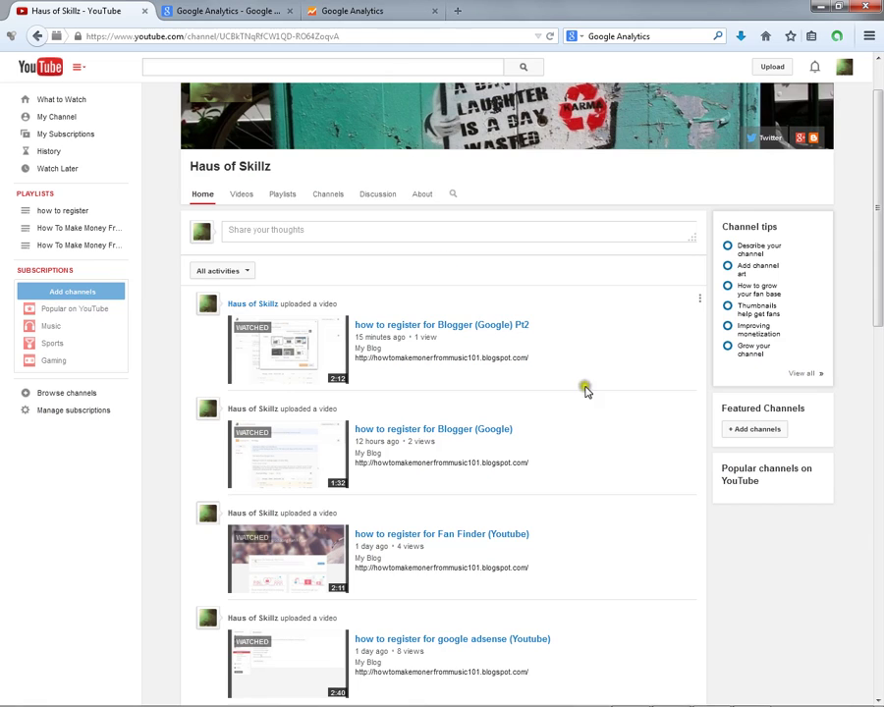
{"action": "mouse_move", "coordinate": [830, 694]}
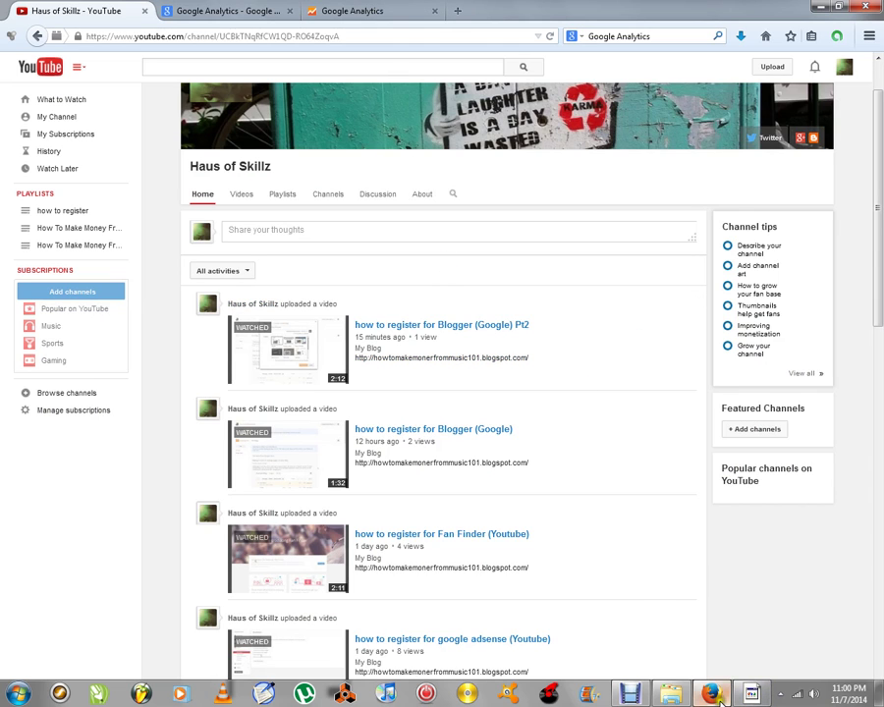